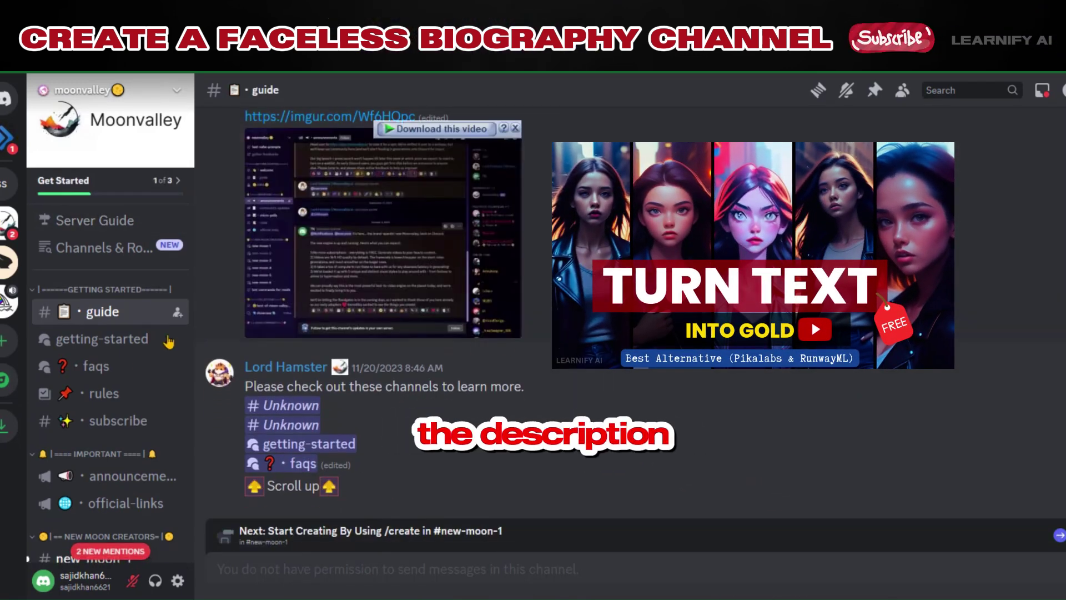
# - Open the new-moon-3 channel in the moonvalley server and search the server for "Scarlett Johansson"
pyautogui.scroll(-6, 129, 389)
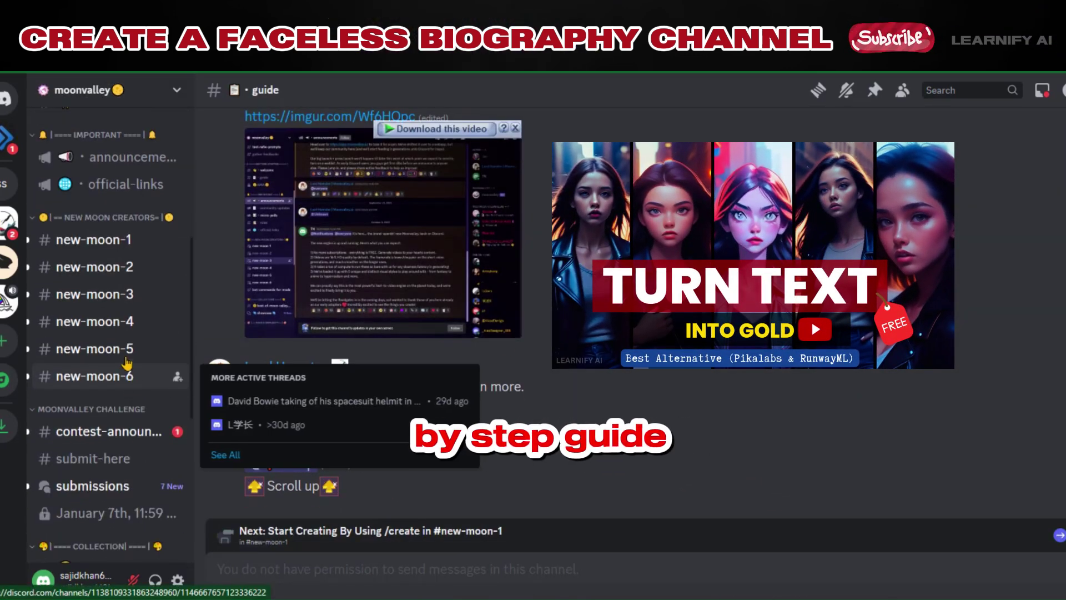
pyautogui.click(91, 295)
pyautogui.click(971, 90)
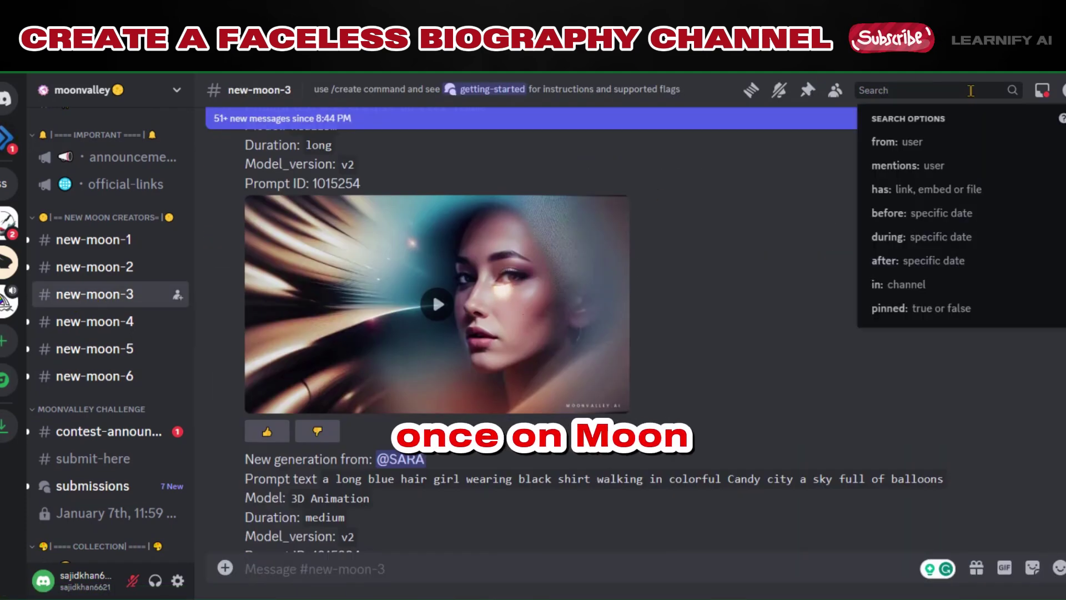
pyautogui.write('Scarlett Johansson')
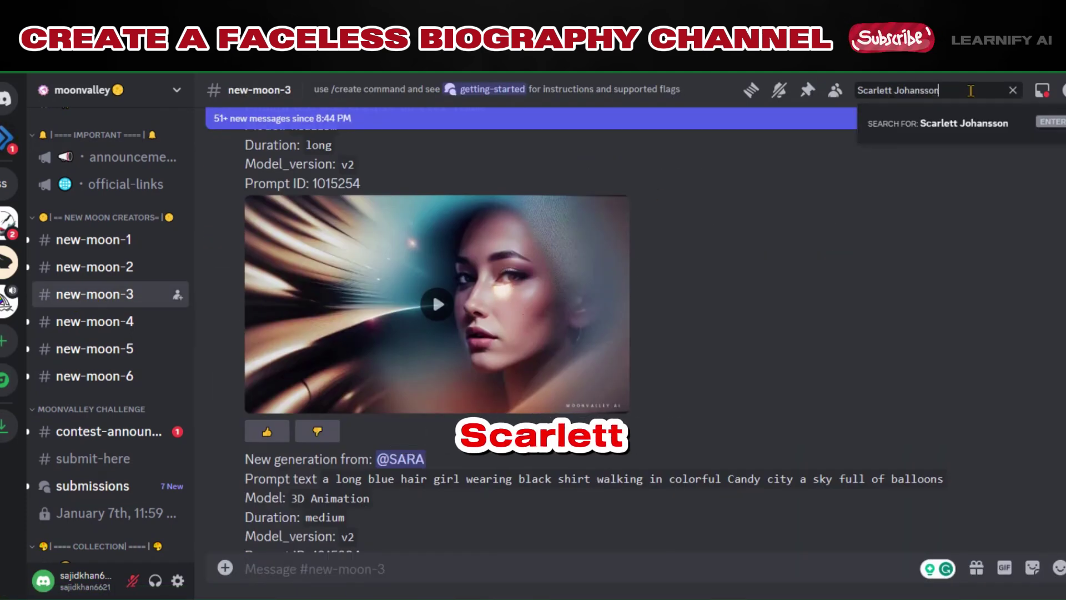
pyautogui.press('Return')
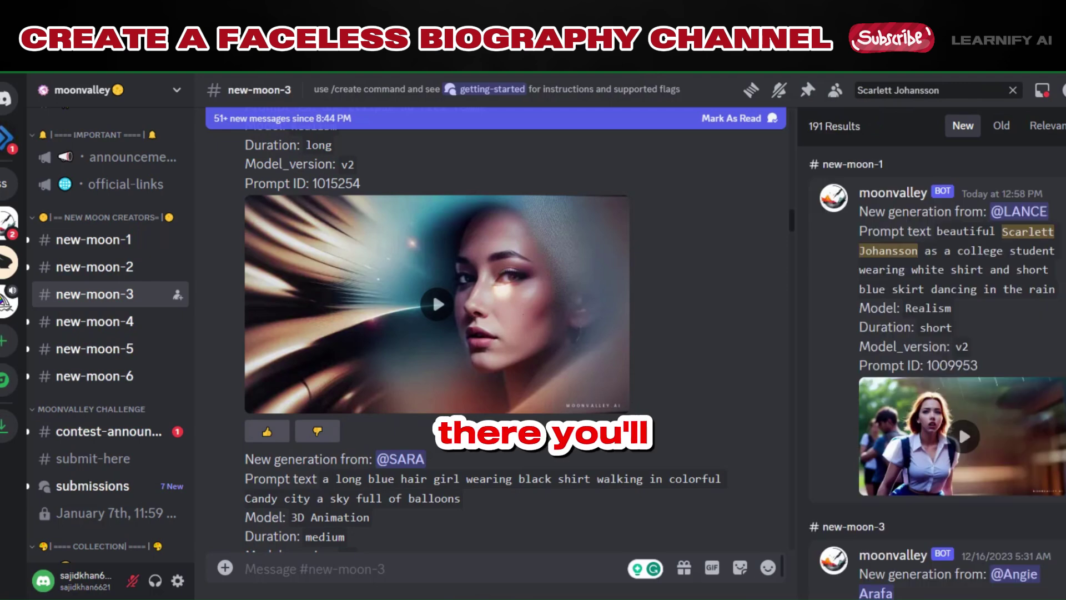
# - Browse the Scarlett Johansson search results and download the generated laboratory video clip to the project folder
pyautogui.scroll(-9, 820, 343)
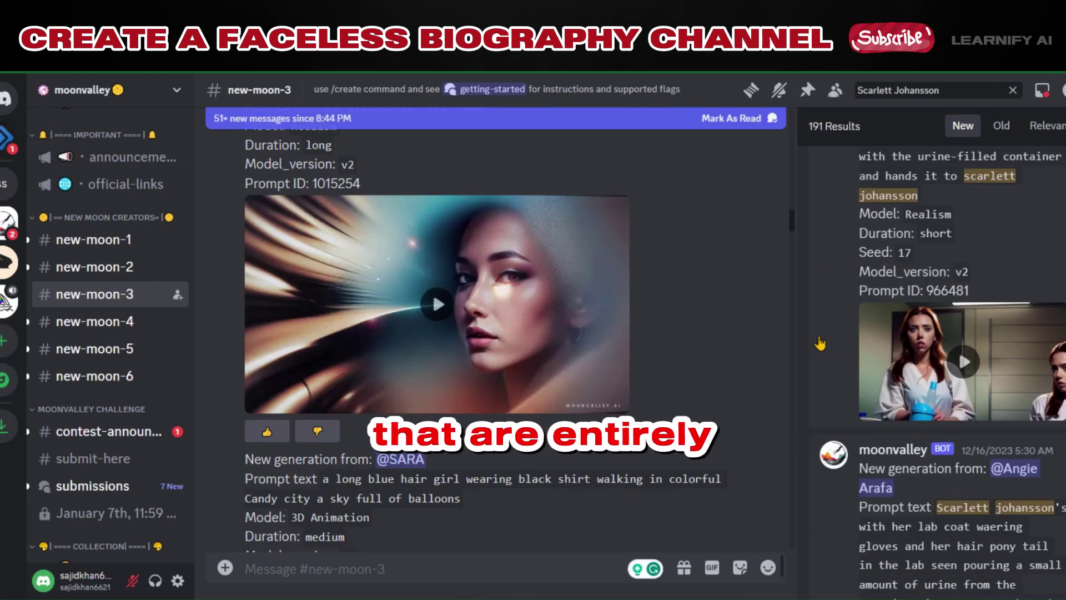
pyautogui.scroll(-10, 820, 343)
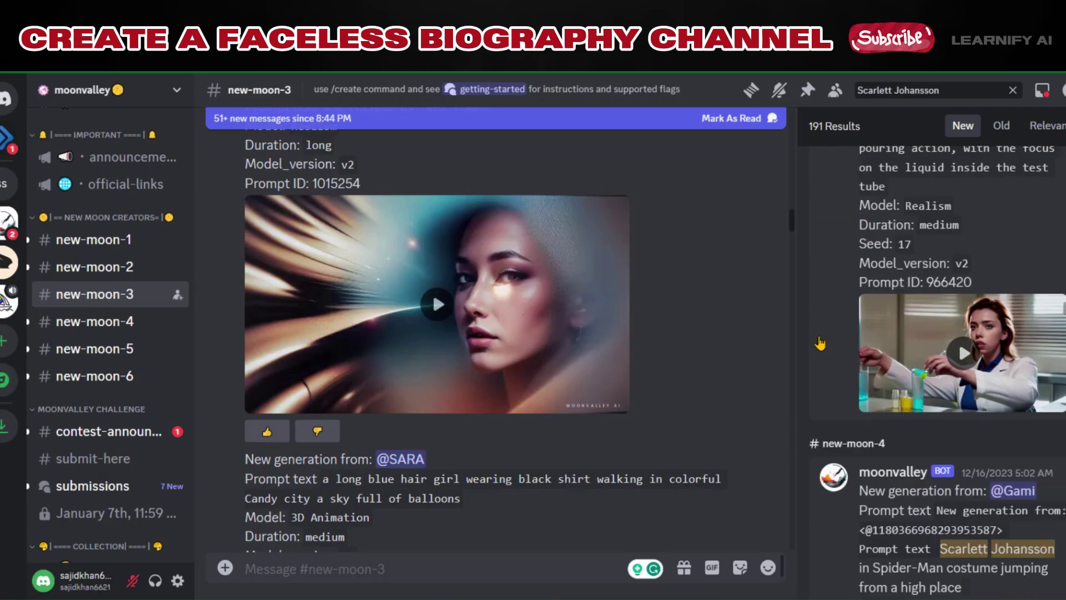
pyautogui.scroll(-15, 821, 344)
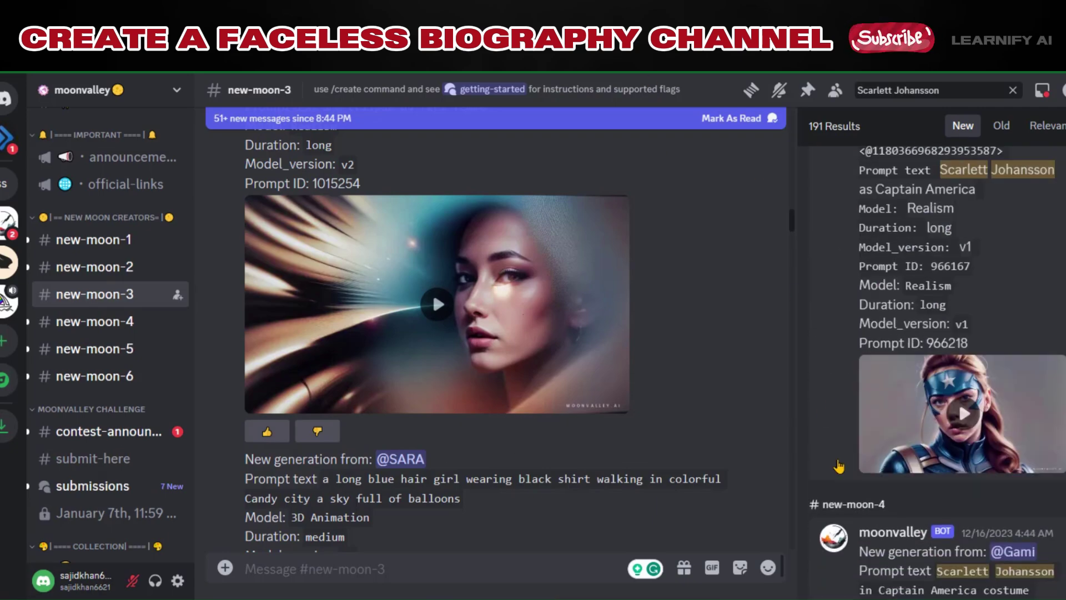
pyautogui.scroll(20, 838, 467)
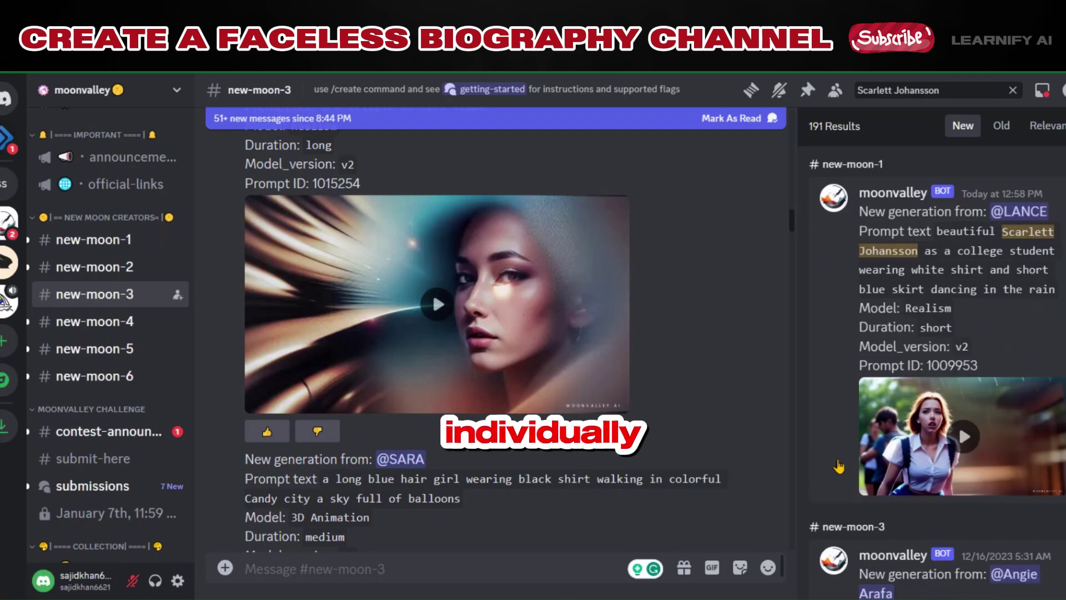
pyautogui.scroll(-8, 944, 333)
pyautogui.click(1053, 327)
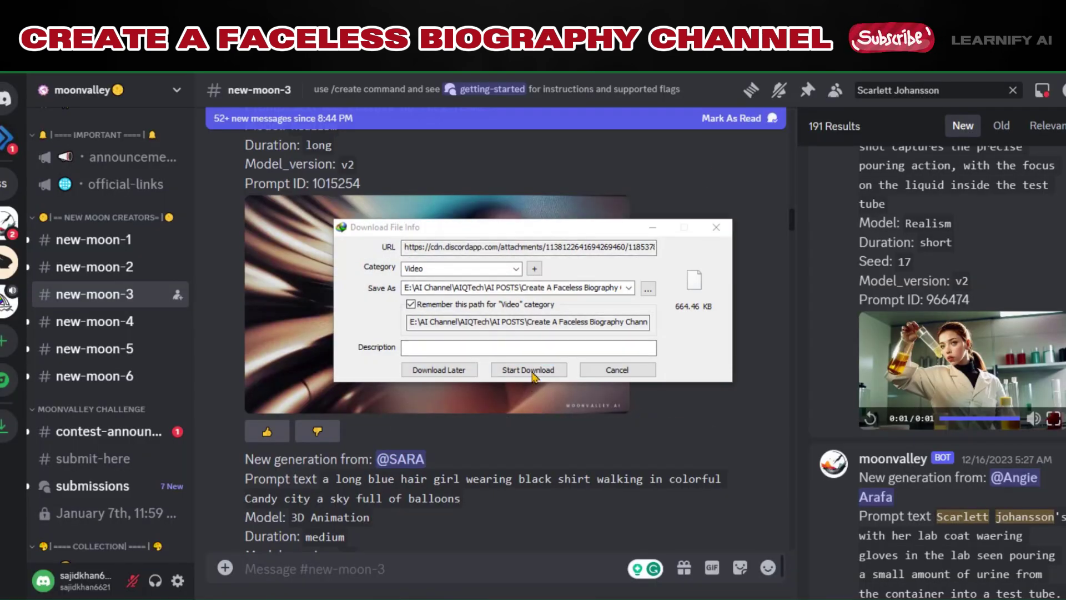
pyautogui.click(532, 371)
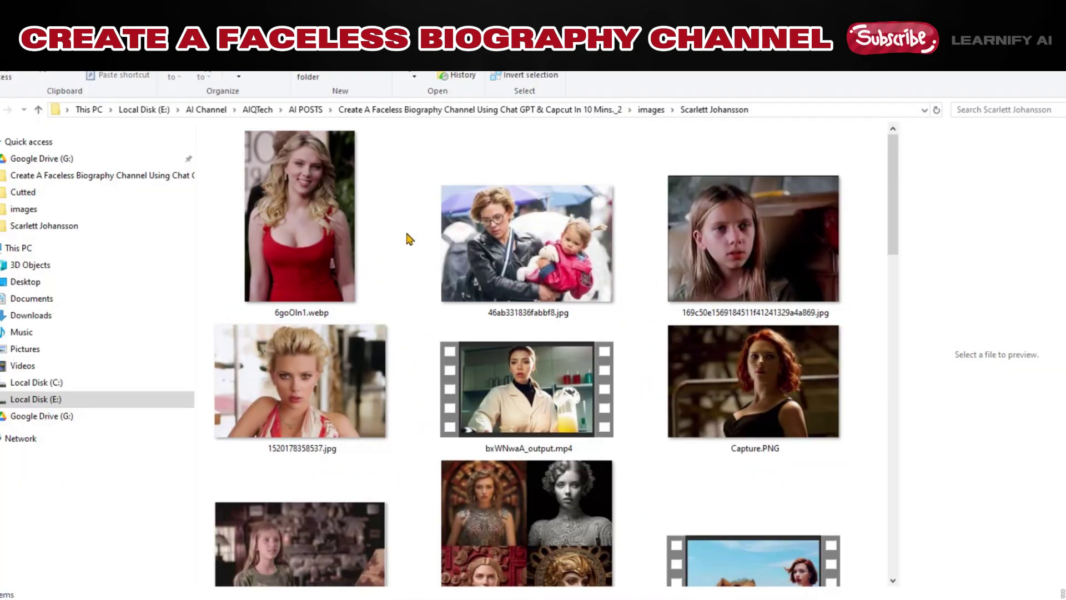
# - Look through the collected images and clips in the Scarlett Johansson folder, and launch CapCut
pyautogui.scroll(-5, 409, 238)
pyautogui.scroll(-10, 409, 238)
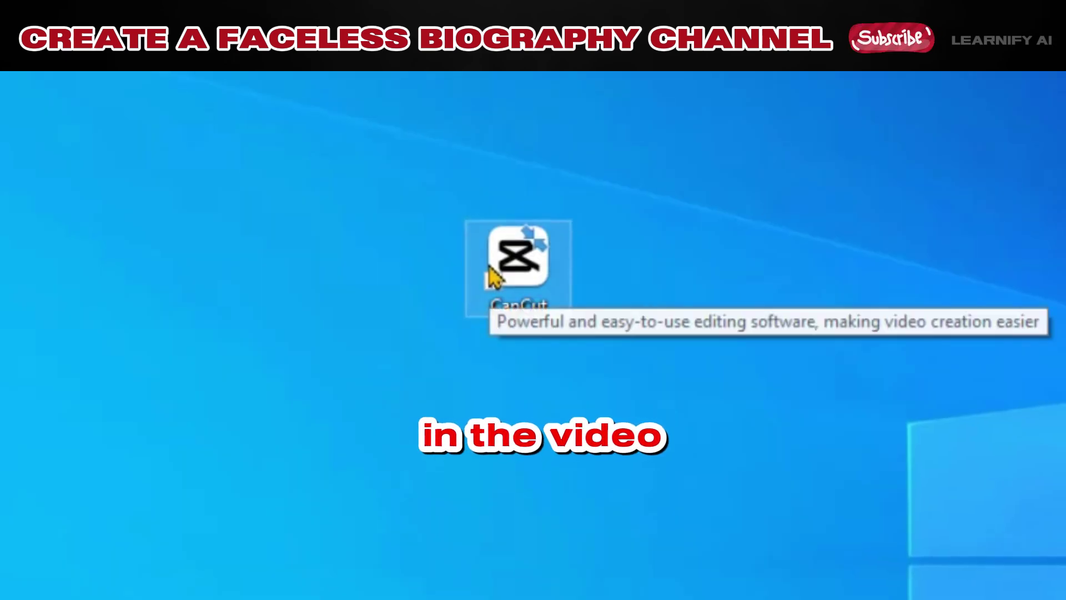
pyautogui.doubleClick(489, 268)
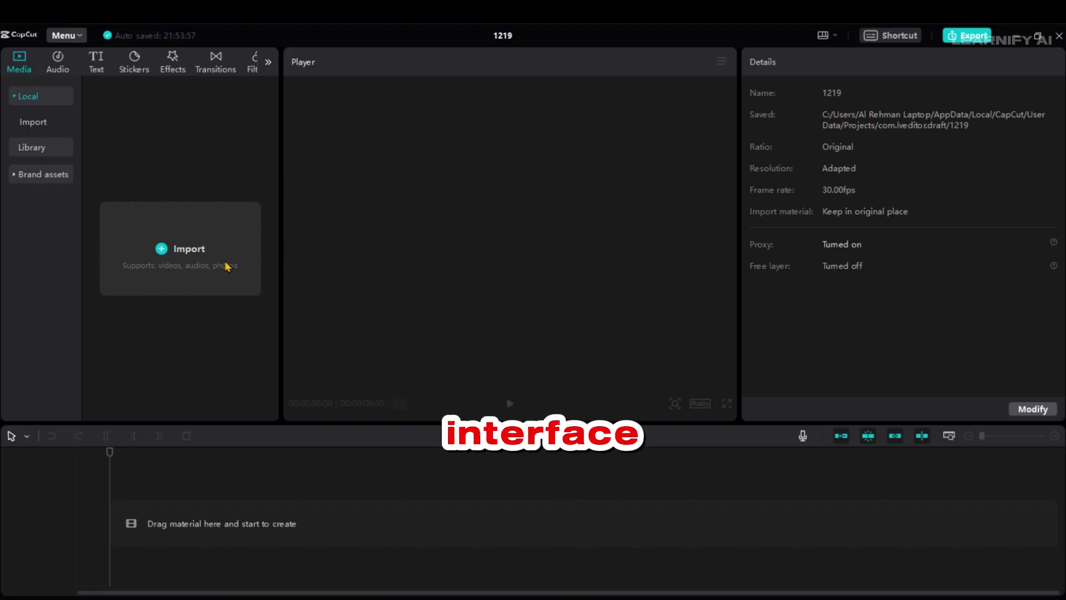
# - Import all images and videos from the Scarlett Johansson folder into the project
pyautogui.hotkey('ctrl', 'i')
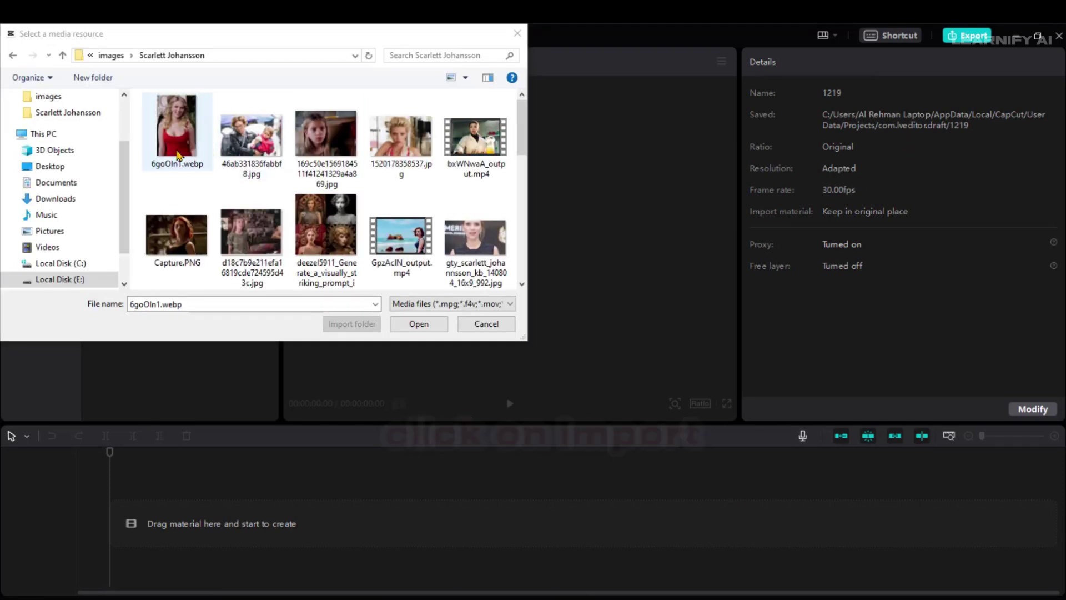
pyautogui.hotkey('ctrl', 'a')
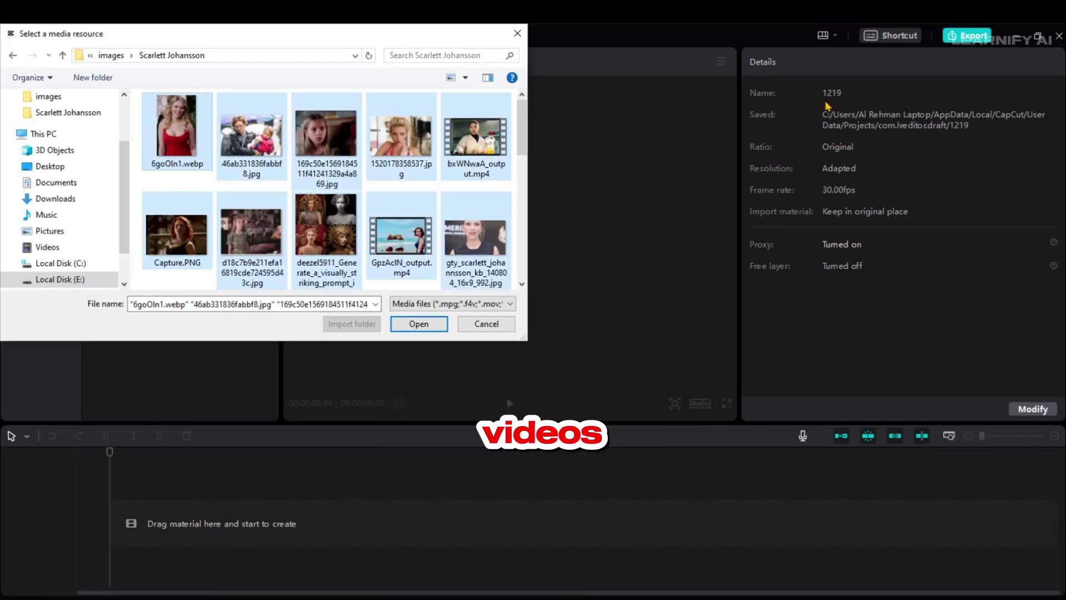
pyautogui.click(419, 324)
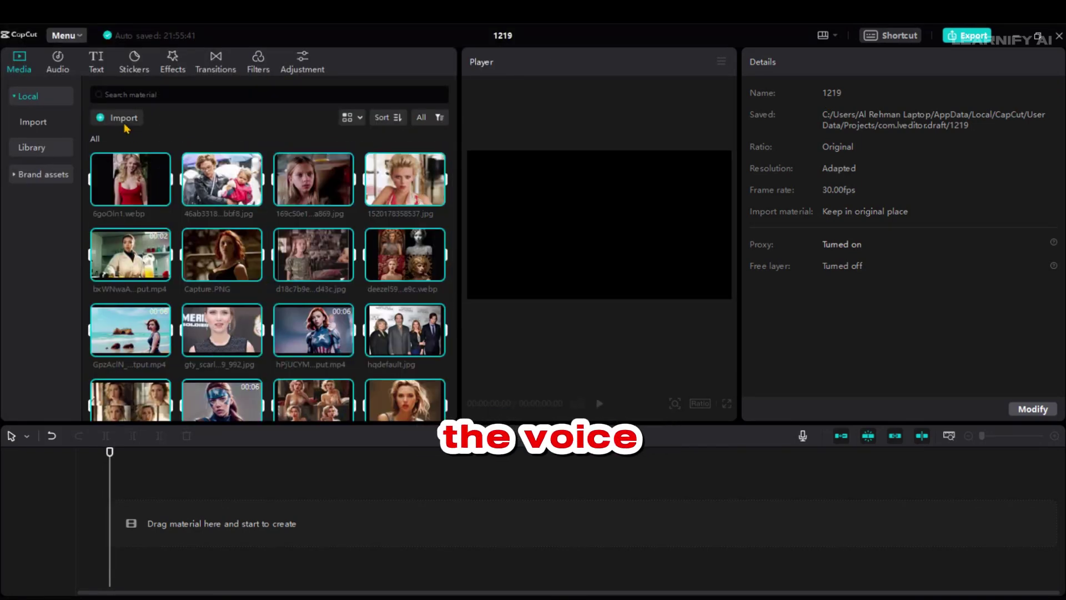
# - Import the audio files intro.mp3 and voice over.mp3 from the Scarlett Johansson folder
pyautogui.click(124, 123)
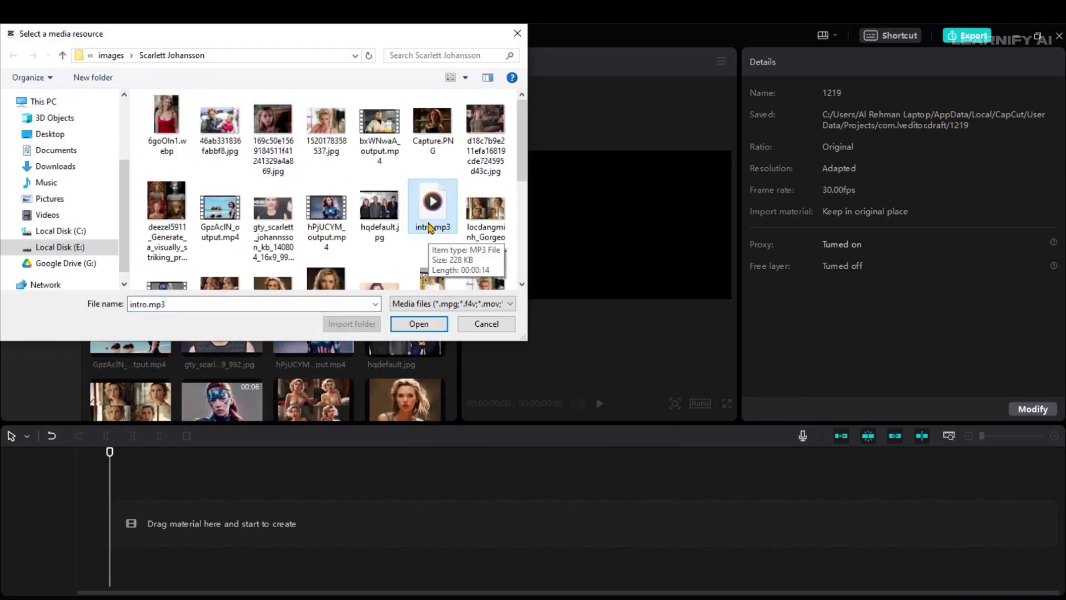
pyautogui.scroll(-5, 477, 255)
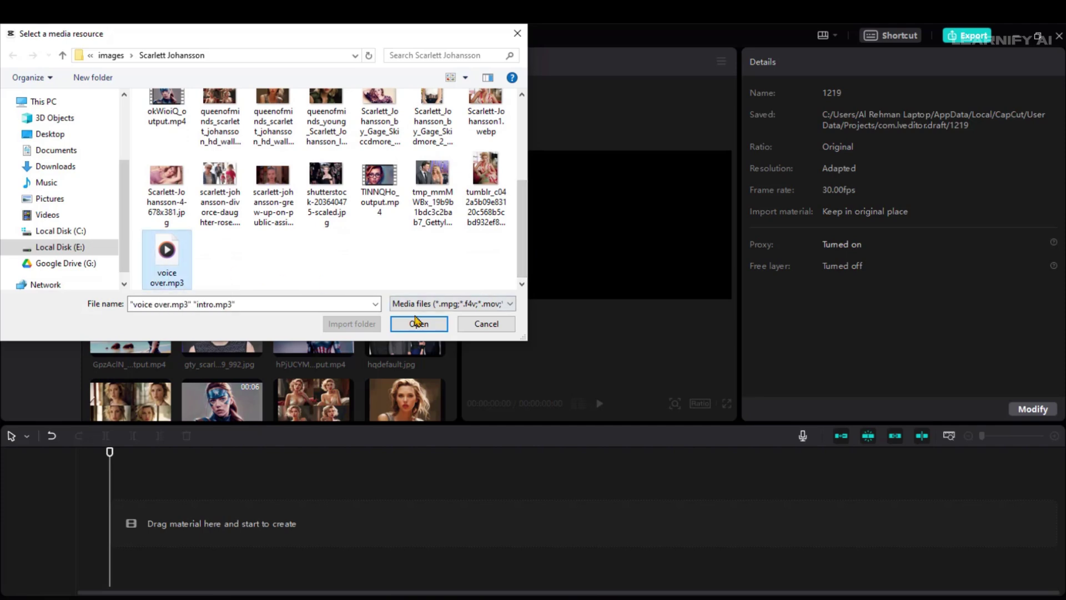
pyautogui.click(418, 322)
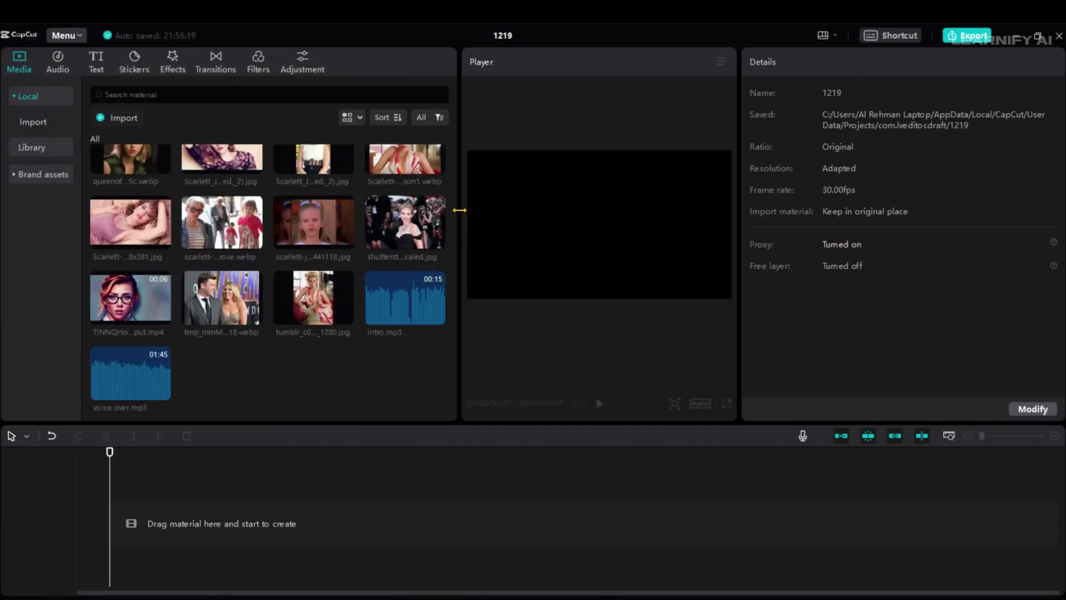
# - Place intro.mp3 at the start of the timeline and set the project's aspect ratio to 16:9
pyautogui.moveTo(460, 210); pyautogui.dragTo(255, 210)
pyautogui.moveTo(739, 191); pyautogui.dragTo(802, 190)
pyautogui.moveTo(134, 305); pyautogui.dragTo(120, 534)
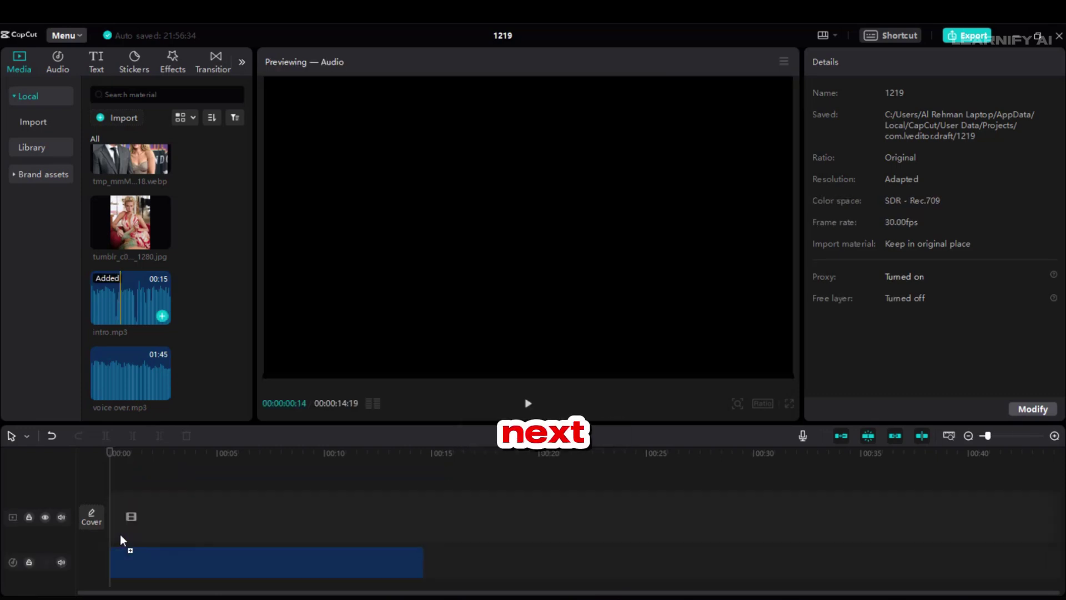
pyautogui.click(763, 403)
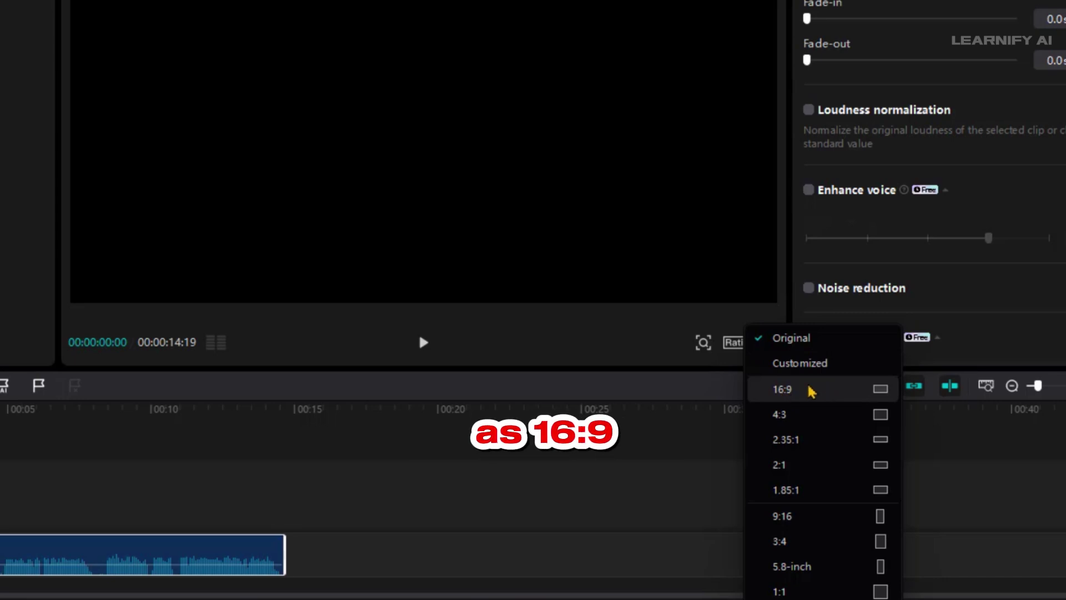
pyautogui.click(788, 392)
# - Place the image Scarlett-Johansson-4-678x381.jpg at the timeline start above the intro audio and shorten it to 00:00:04:18
pyautogui.moveTo(130, 334); pyautogui.dragTo(148, 374)
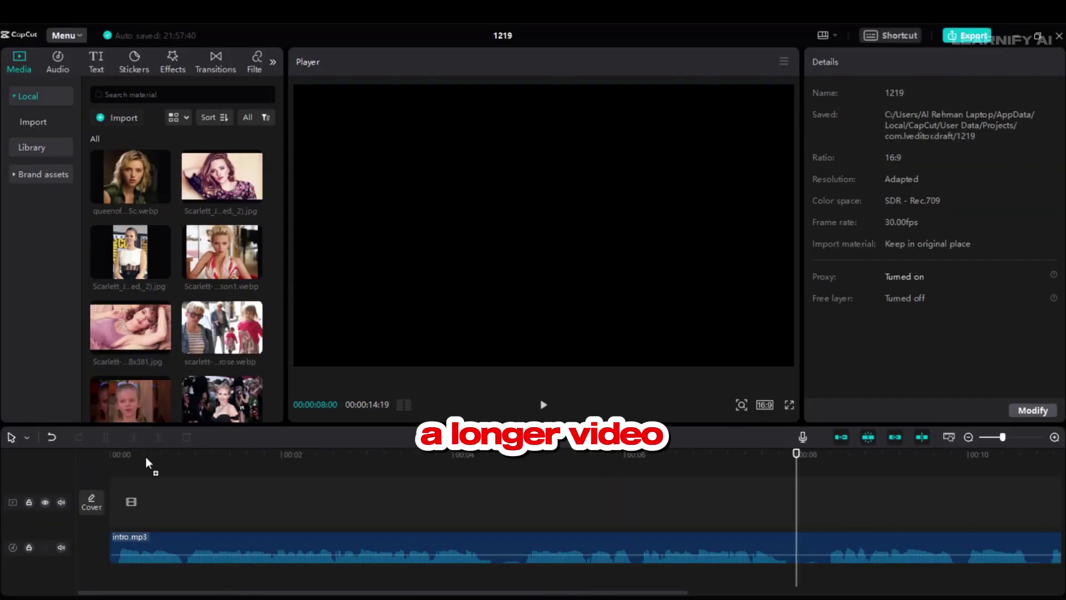
pyautogui.moveTo(146, 456); pyautogui.dragTo(128, 515)
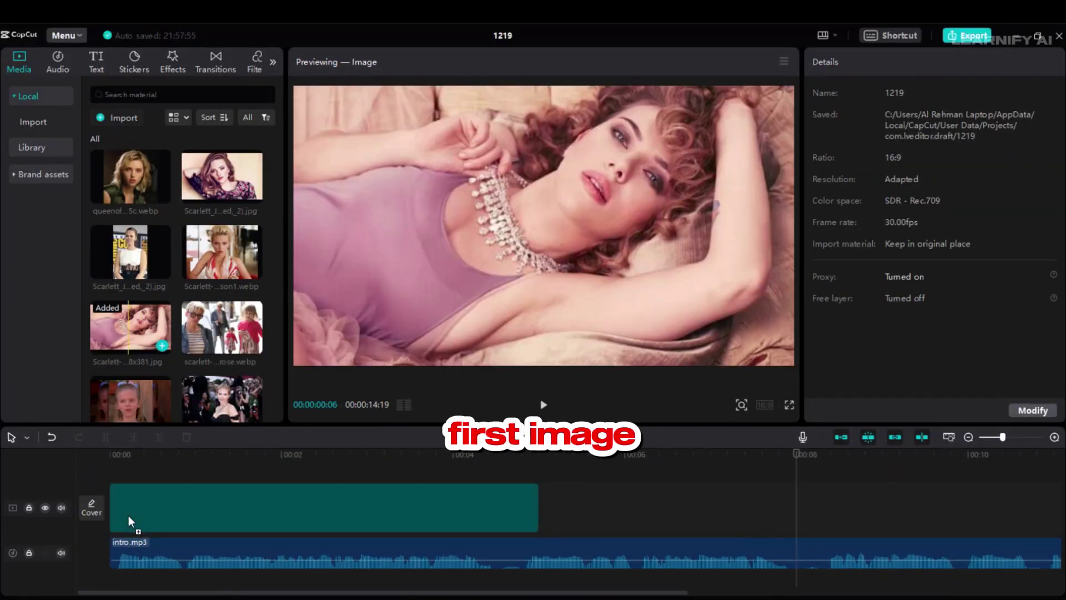
pyautogui.click(478, 516)
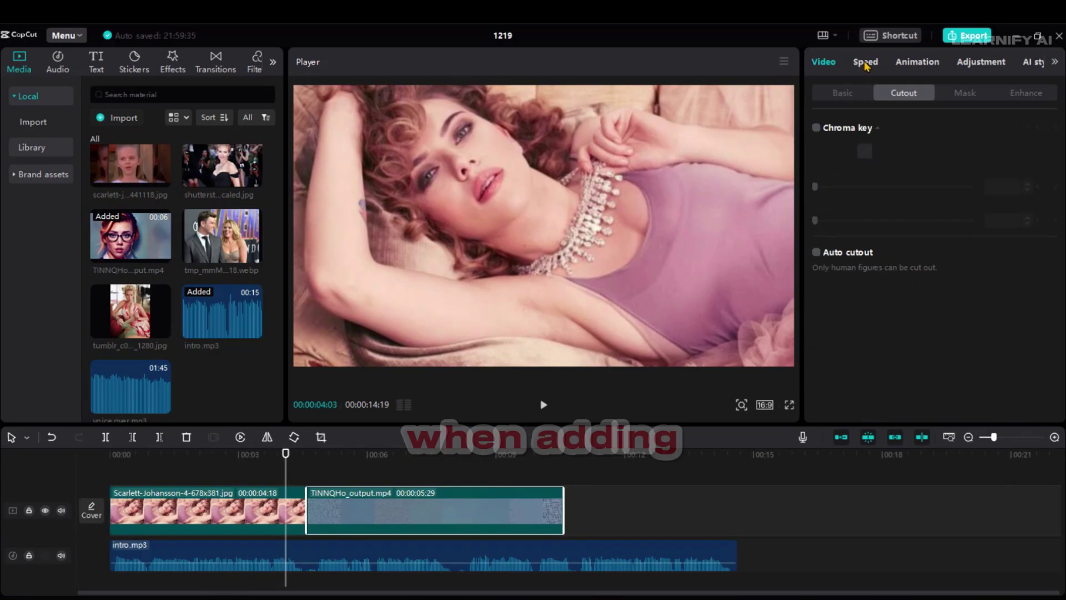
# - Set the playback speed of the TINNQHo_output.mp4 clip to 1.7x
pyautogui.click(865, 61)
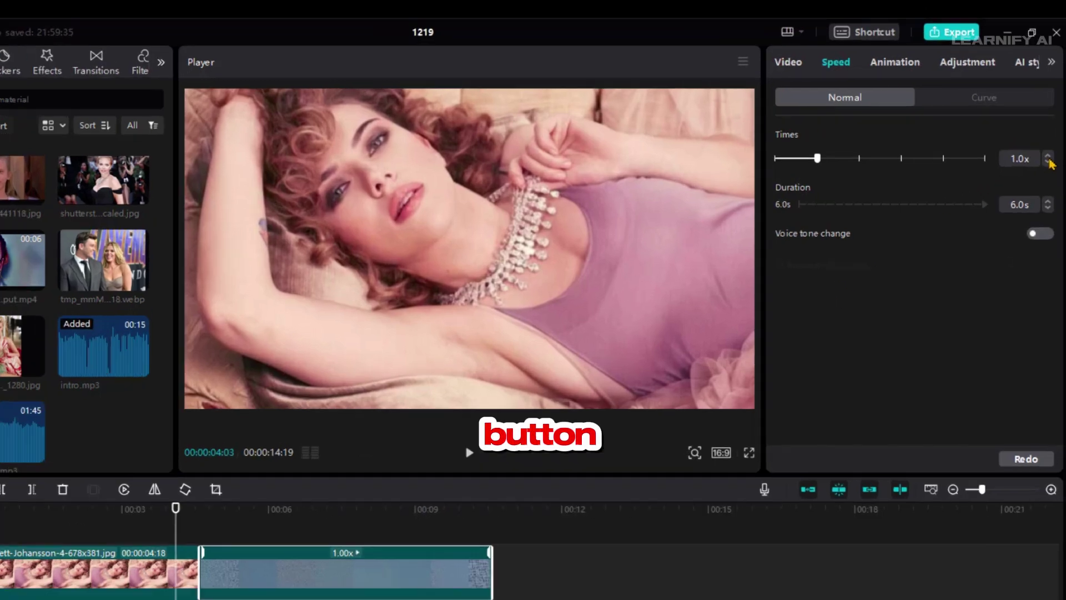
pyautogui.click(1049, 146)
pyautogui.click(1049, 145)
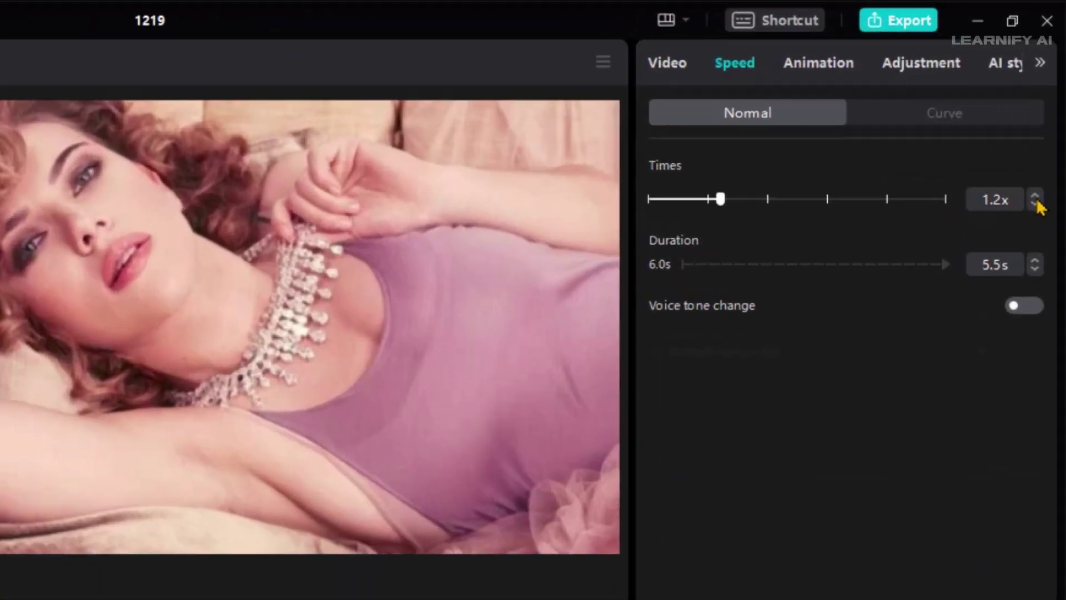
pyautogui.click(1049, 146)
pyautogui.click(1043, 181)
pyautogui.click(1043, 181)
pyautogui.click(1044, 181)
pyautogui.click(1044, 181)
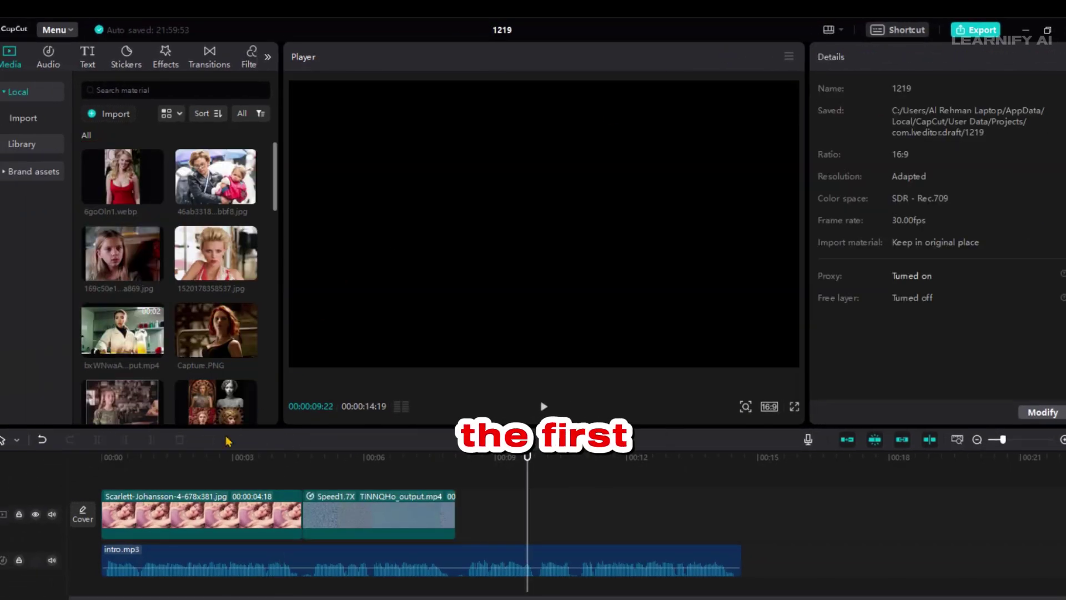
# - Apply the Bounce 1 combo animation to the first image on the timeline
pyautogui.click(132, 478)
pyautogui.click(189, 517)
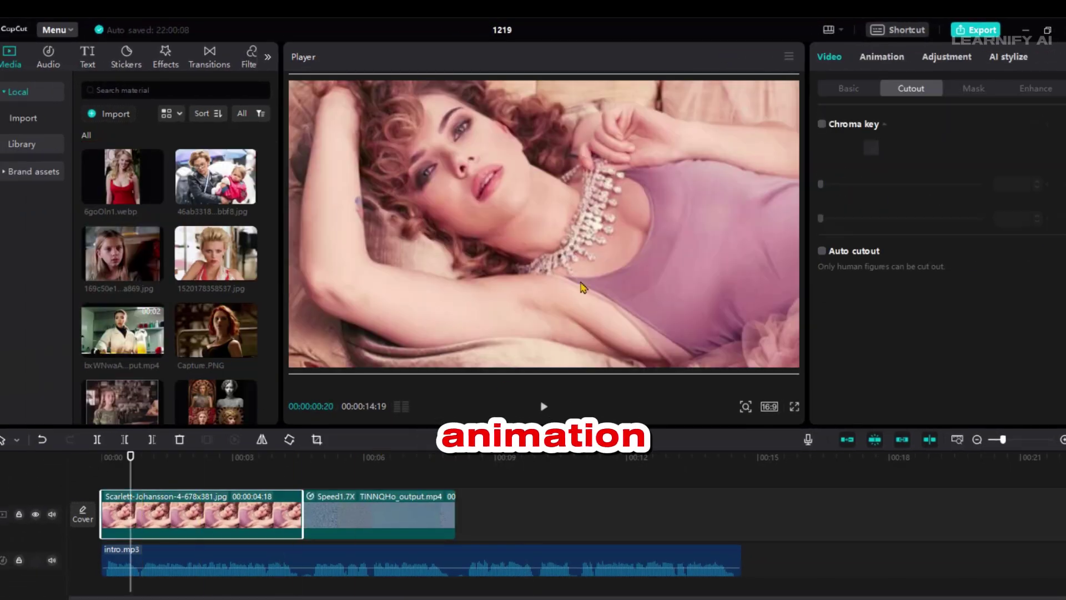
pyautogui.click(882, 57)
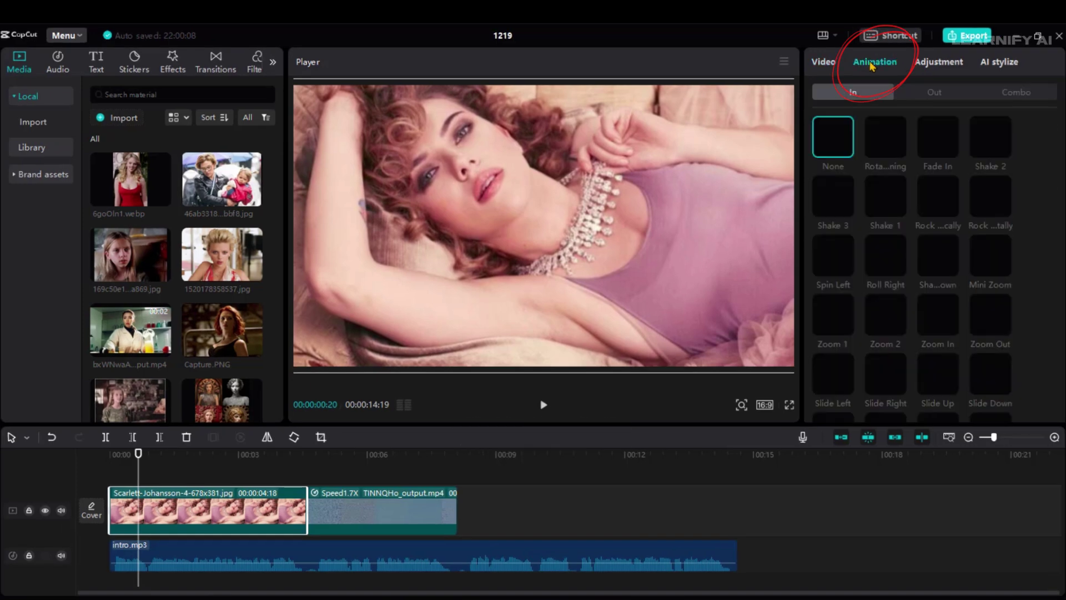
pyautogui.click(1006, 94)
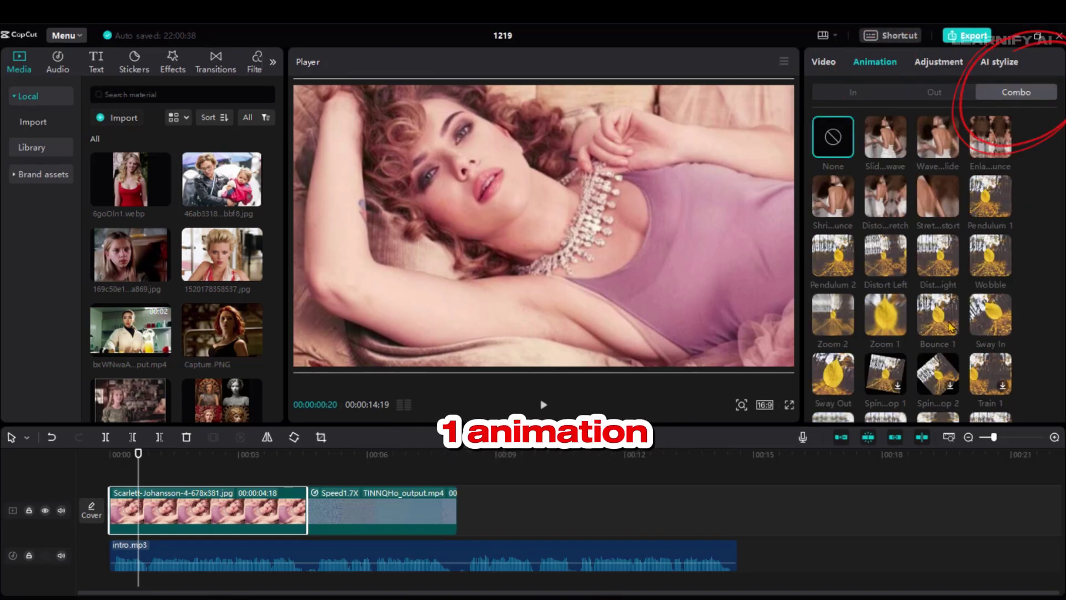
pyautogui.click(931, 330)
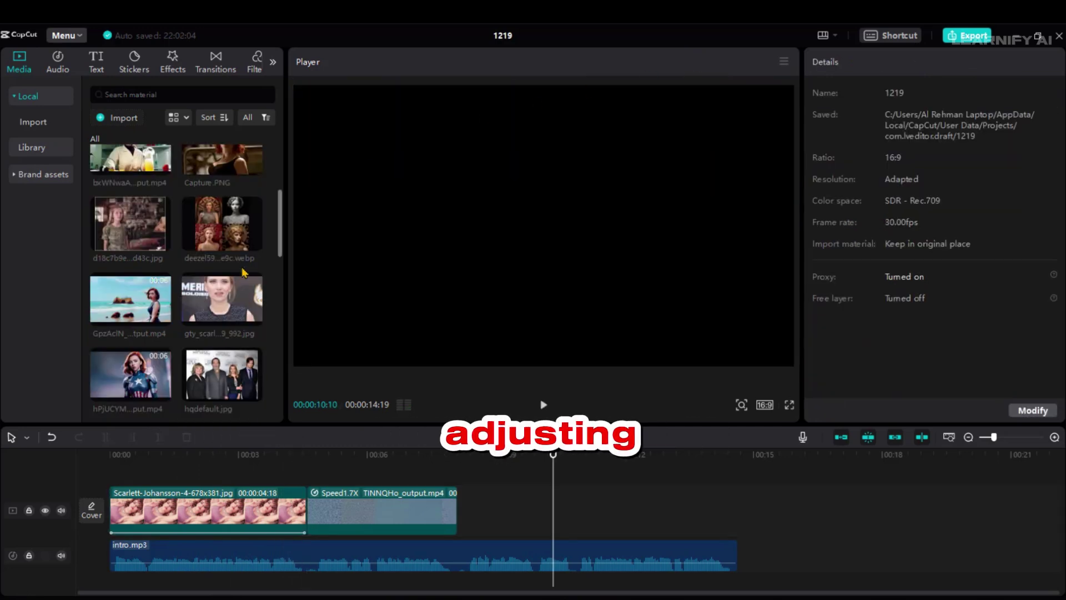
# - Add the gty_scarlett_johannsson image to the timeline directly after TINNQHo_output.mp4 and shorten it to about 2 seconds
pyautogui.click(243, 284)
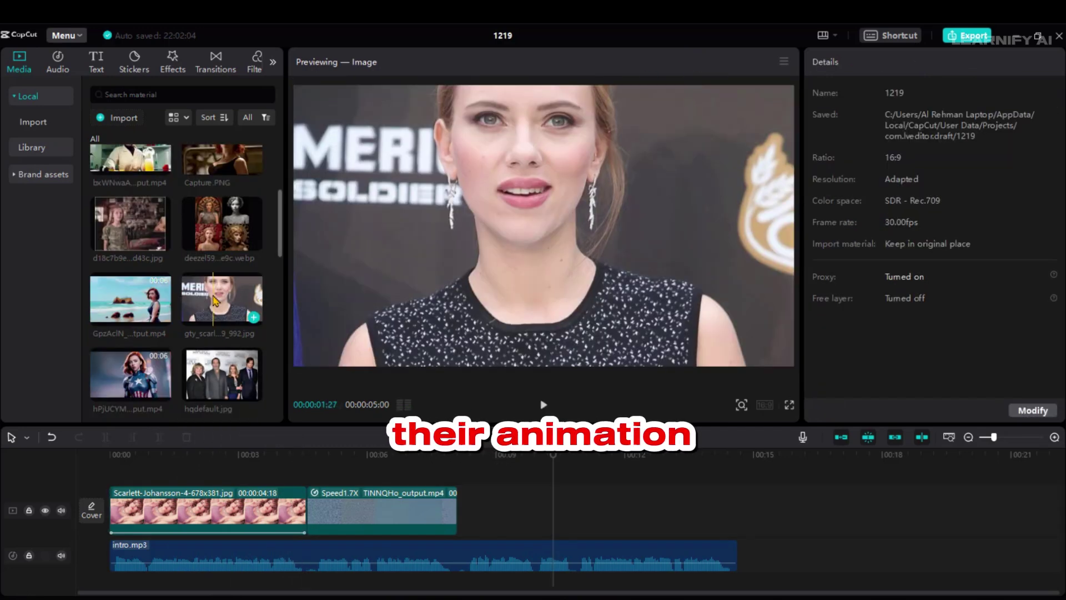
pyautogui.moveTo(243, 284); pyautogui.dragTo(359, 367)
pyautogui.moveTo(492, 467); pyautogui.dragTo(469, 516)
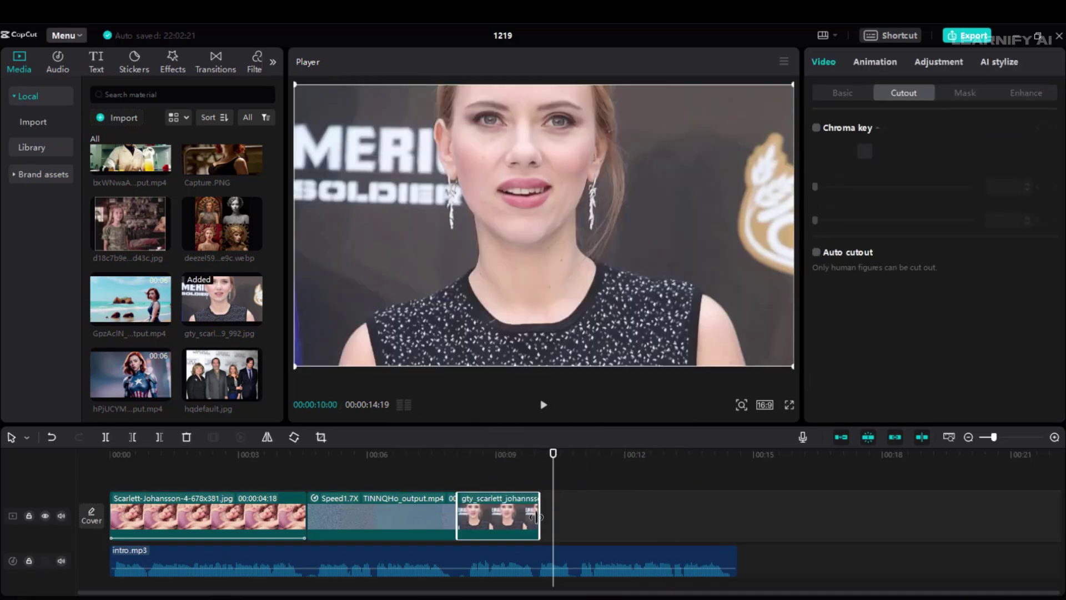
# - Add okWioiQ_output.mp4 directly after the gty_scarlett_johannsson image and set its speed to 1.3x
pyautogui.scroll(2, 670, 523)
pyautogui.scroll(-2, 204, 331)
pyautogui.click(254, 347)
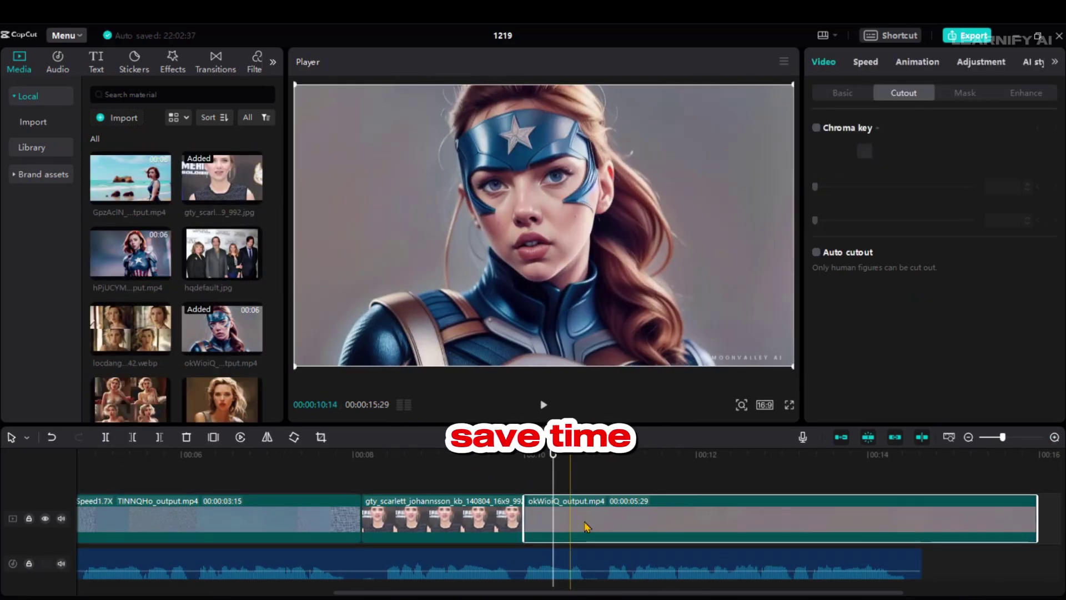
pyautogui.click(876, 61)
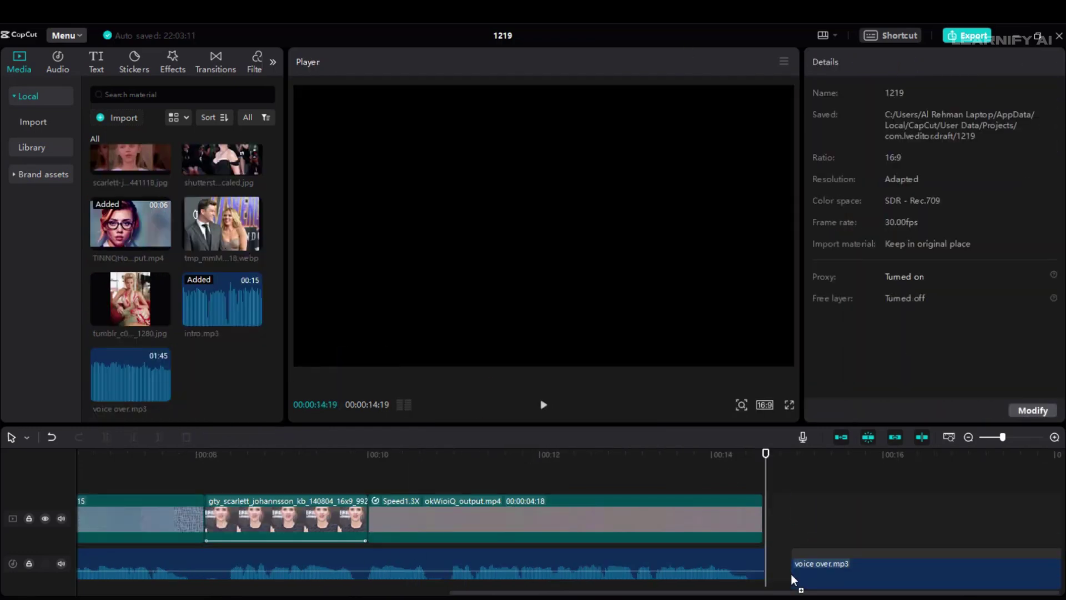
# - Place voice over.mp3 on the audio track after the intro audio, leaving a short gap between them
pyautogui.click(793, 579)
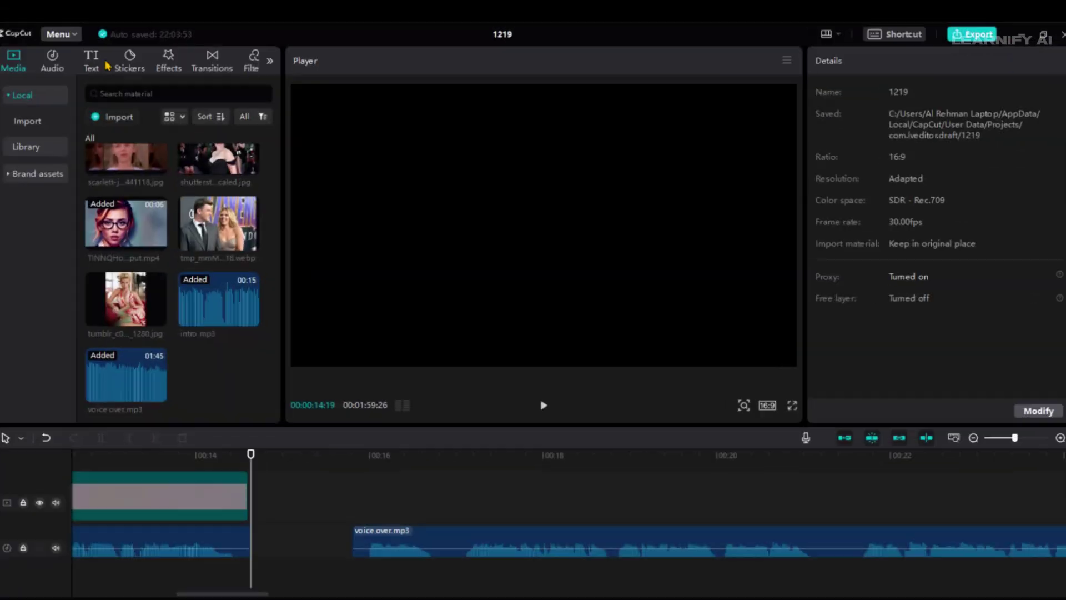
# - Add a default text title reading CHILDHOOD, about 1.8 seconds long, at the end of the intro
pyautogui.click(97, 68)
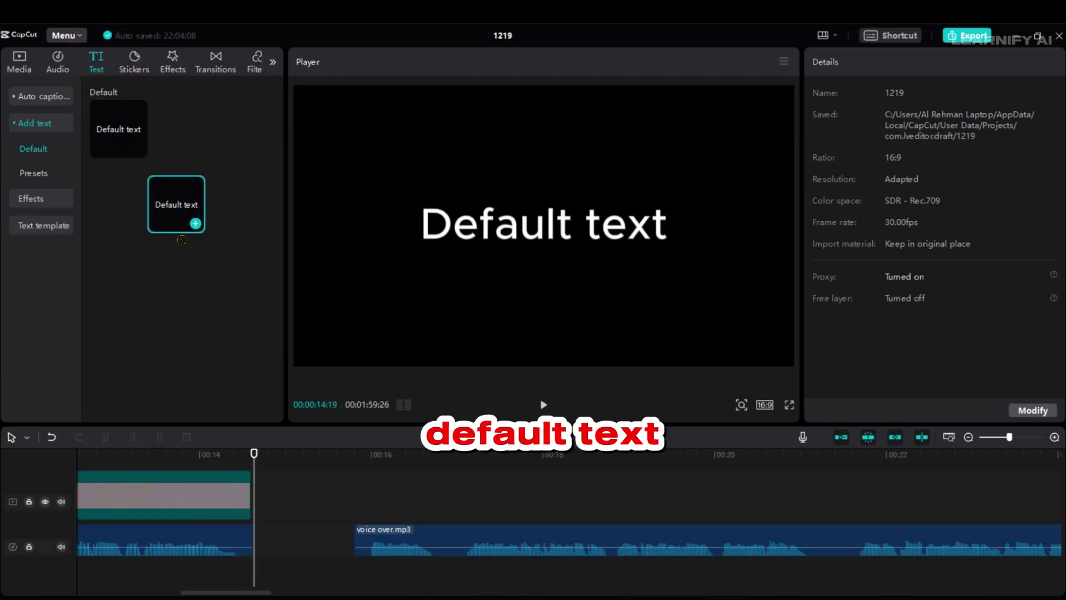
pyautogui.moveTo(182, 240); pyautogui.dragTo(296, 481)
pyautogui.write('OOD')
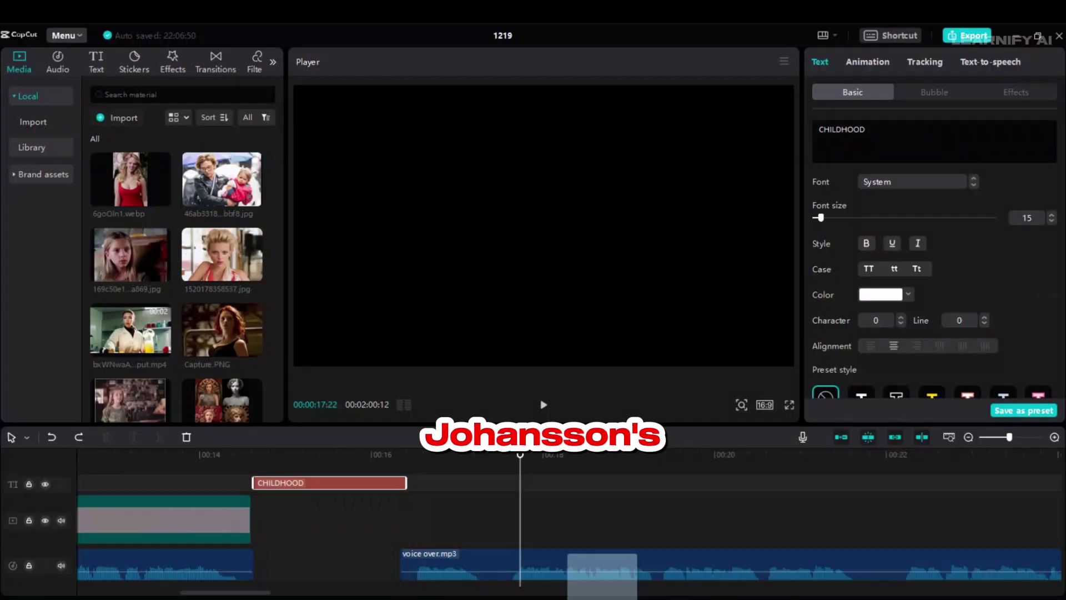
# - Place dark background be.mp4 on the main track beneath the CHILDHOOD title and cut it to end with the title
pyautogui.moveTo(602, 577); pyautogui.dragTo(331, 552)
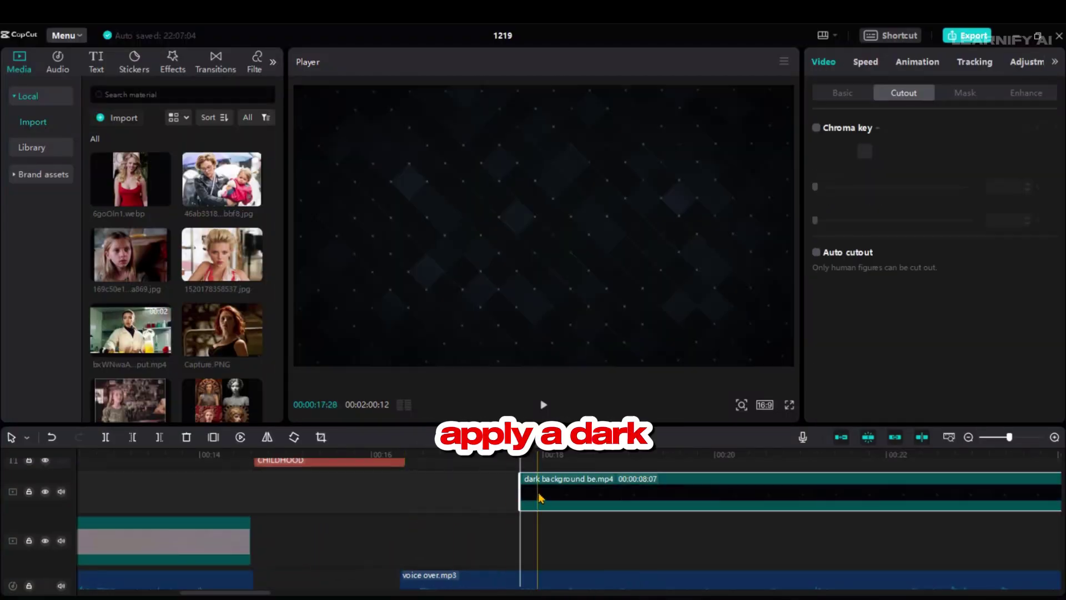
pyautogui.moveTo(543, 493); pyautogui.dragTo(295, 496)
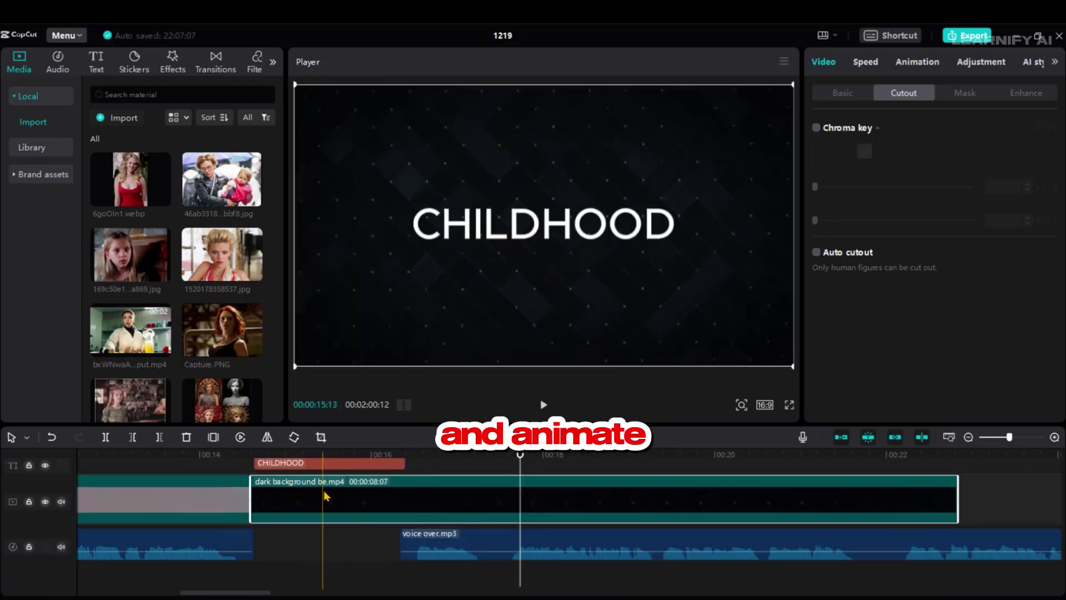
pyautogui.click(407, 474)
pyautogui.click(409, 500)
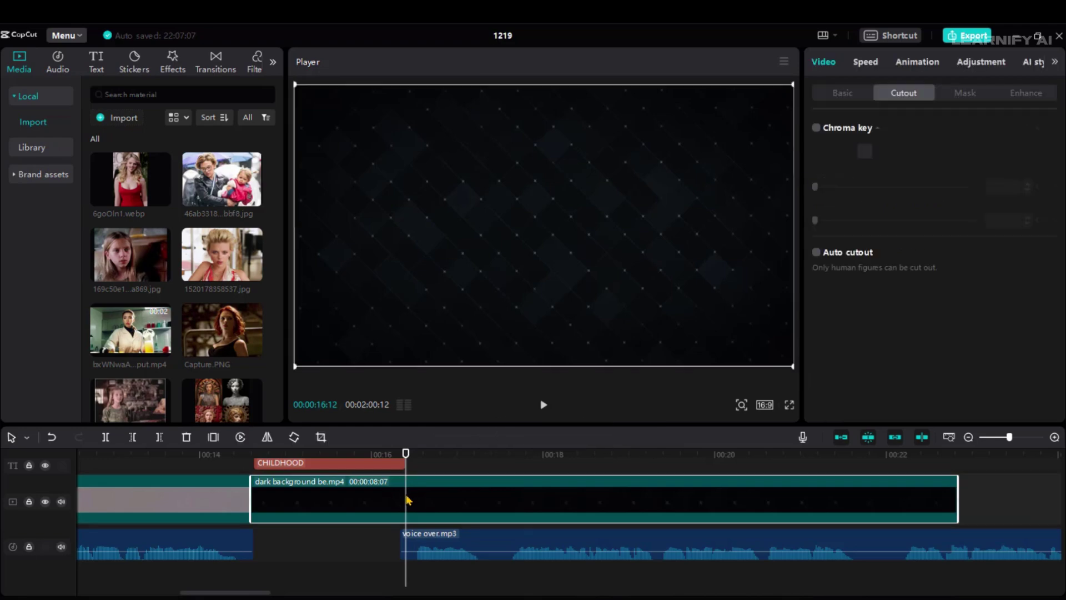
pyautogui.hotkey('ctrl', 'b')
pyautogui.press('Delete')
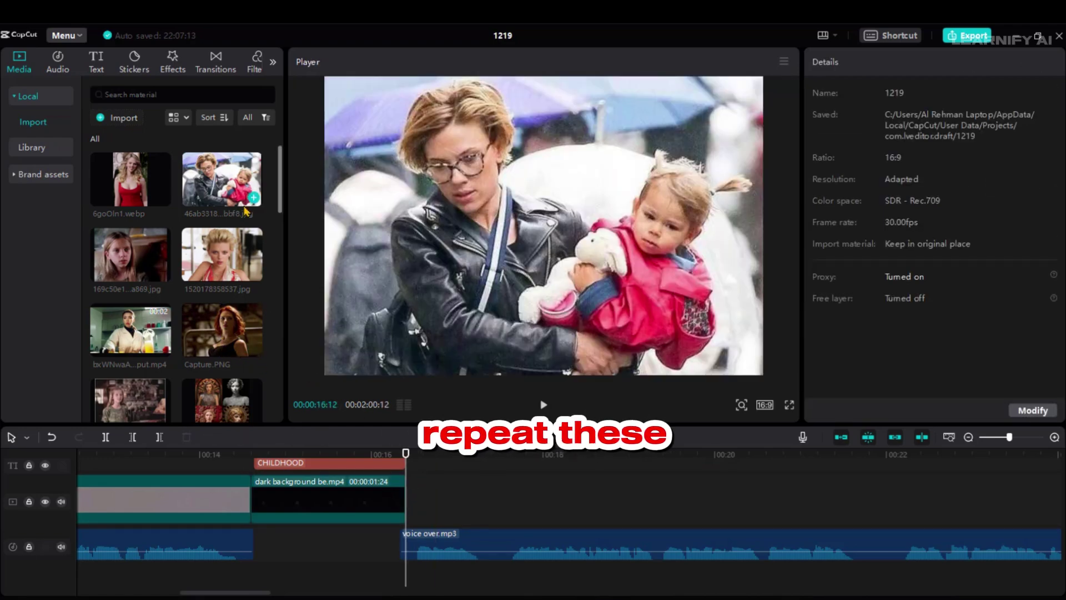
# - Add the 46ab331836fabbf8.jpg image directly after the dark background clip and shorten it to about 1 second
pyautogui.moveTo(225, 176); pyautogui.dragTo(418, 506)
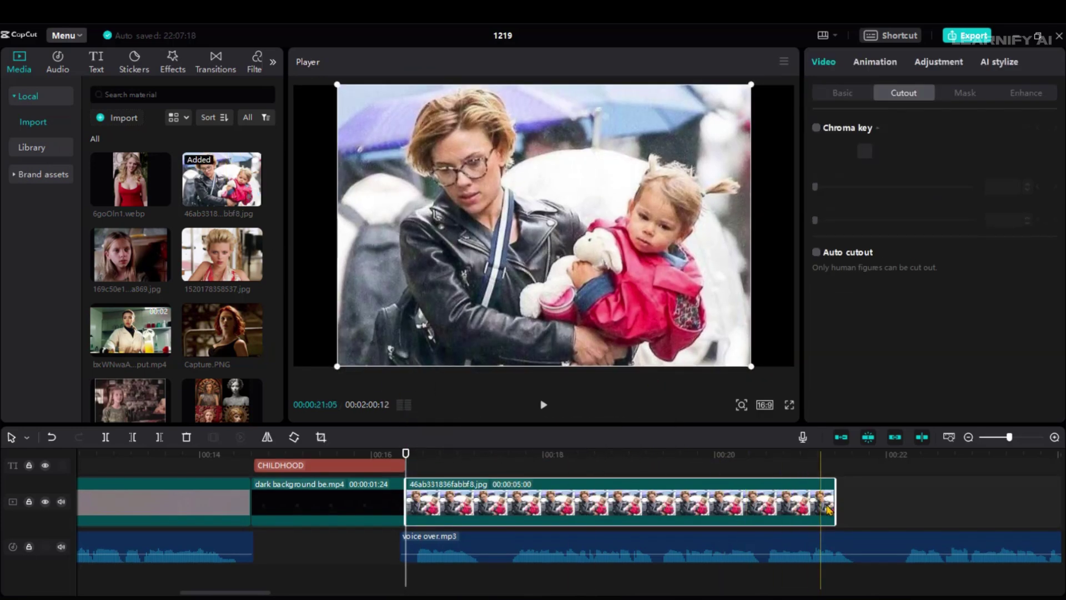
pyautogui.moveTo(829, 509); pyautogui.dragTo(488, 500)
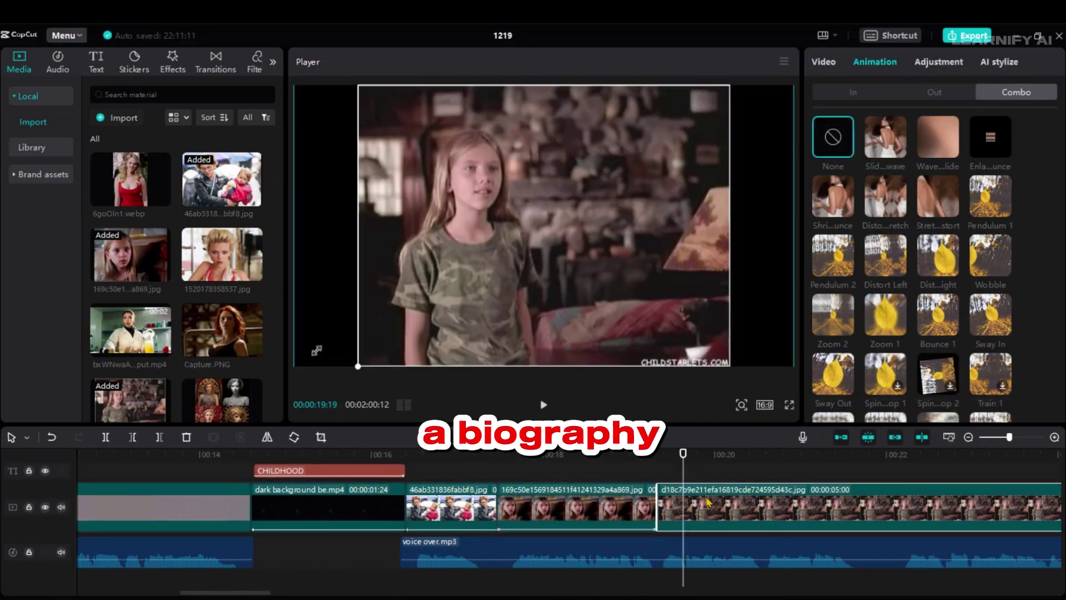
# - Place Capture.PNG and the remaining collected images in sequence on the main track to illustrate the voice-over
pyautogui.moveTo(222, 314); pyautogui.dragTo(269, 447)
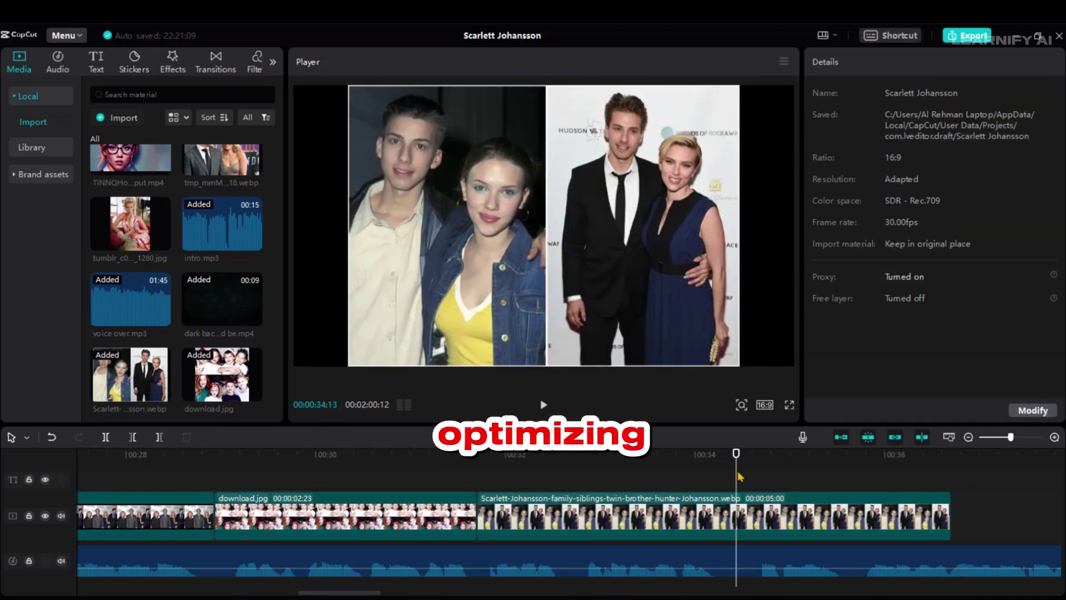
pyautogui.moveTo(222, 331); pyautogui.dragTo(365, 413)
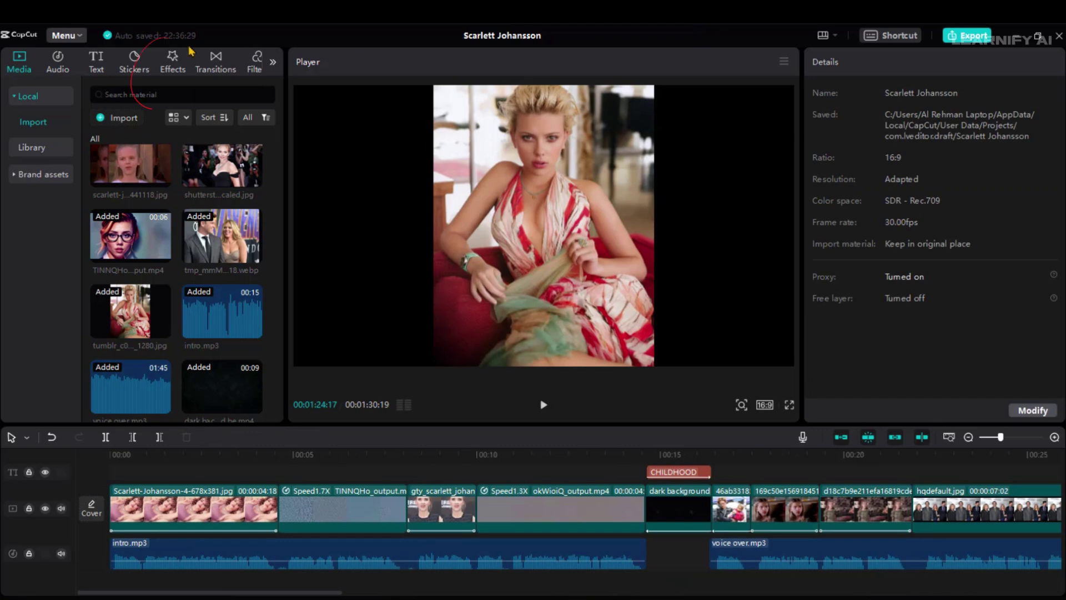
# - Apply the Gold Sequins video effect to the first image on the timeline and play back the result
pyautogui.click(173, 62)
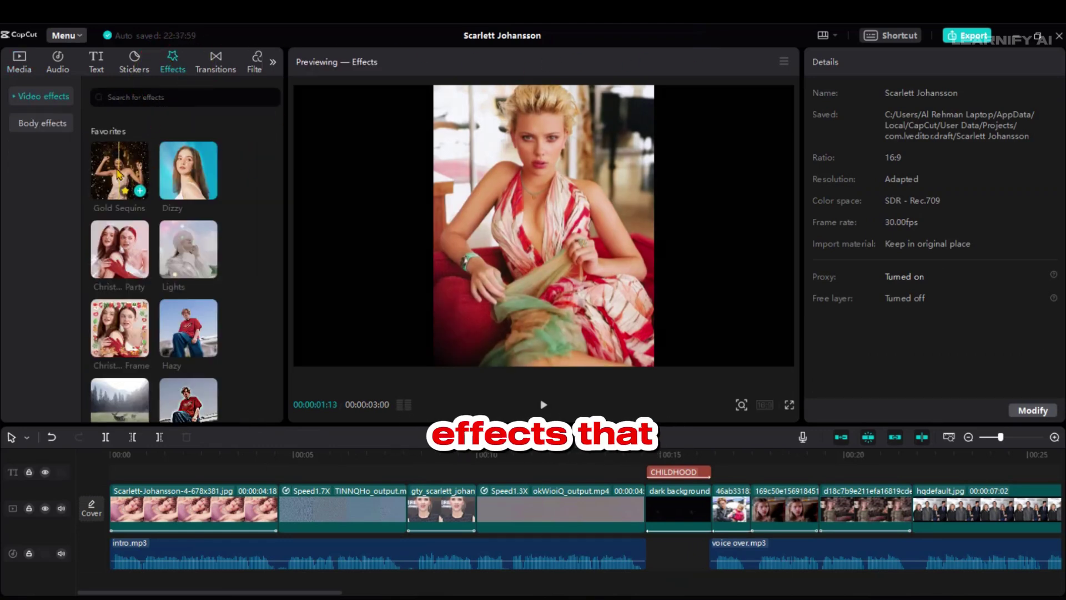
pyautogui.moveTo(119, 169); pyautogui.dragTo(151, 434)
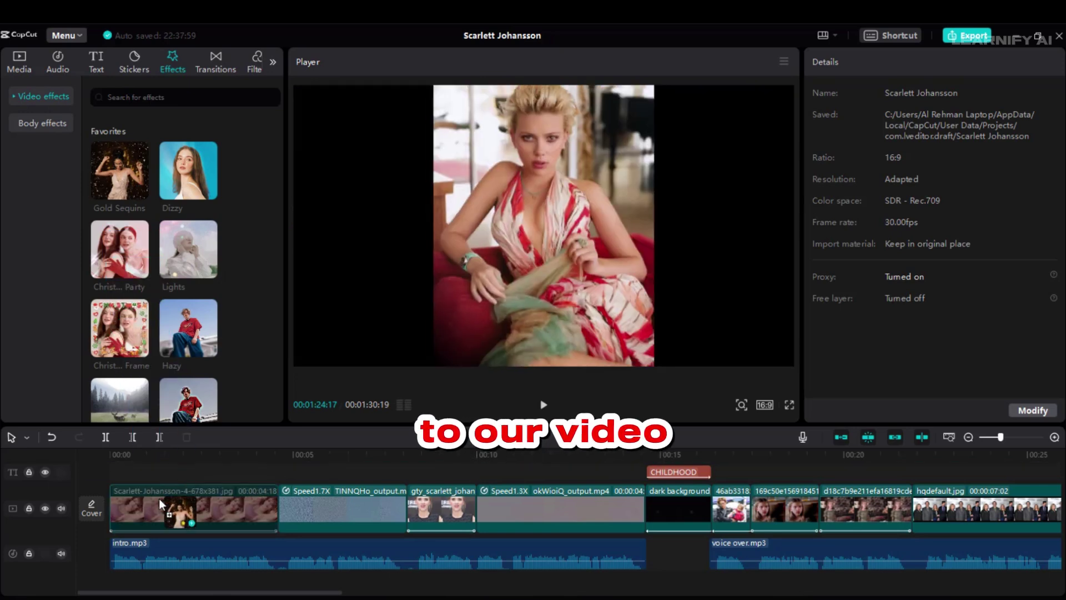
pyautogui.moveTo(159, 498); pyautogui.dragTo(159, 498)
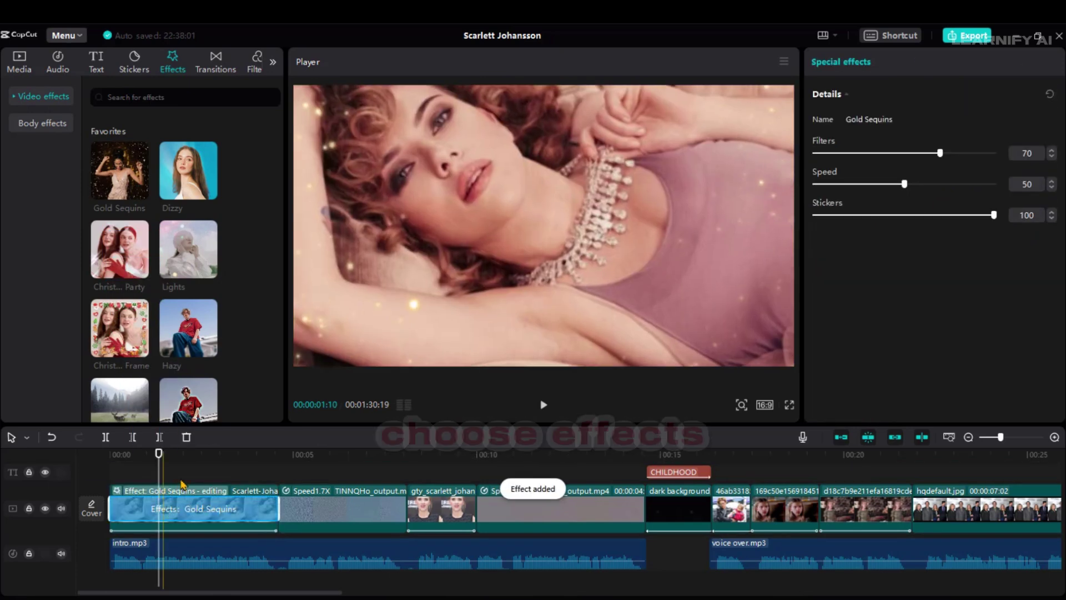
pyautogui.click(119, 479)
pyautogui.press('space')
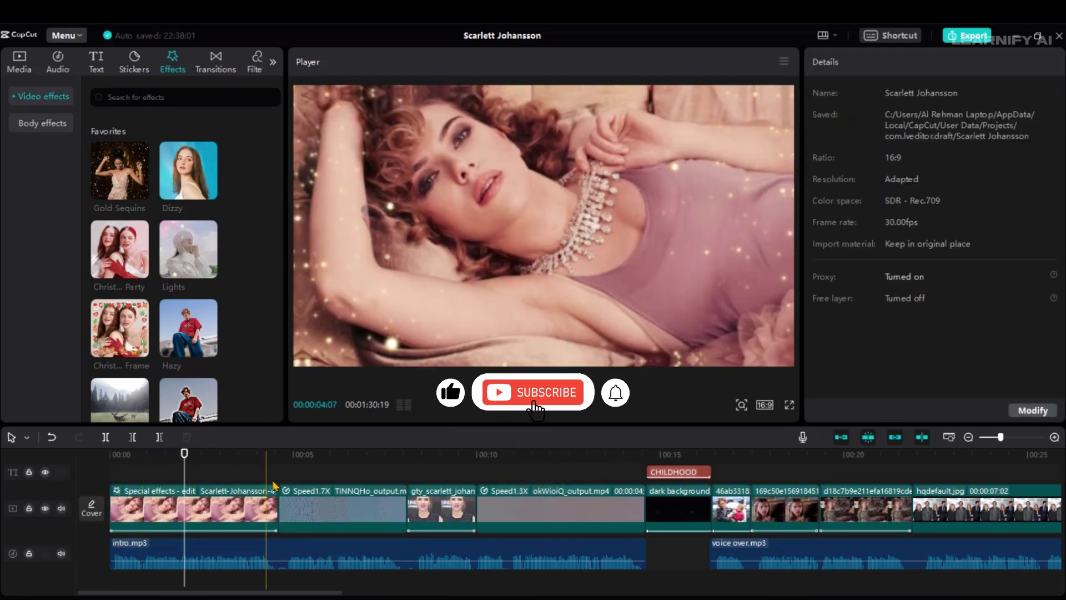
# - Apply the Lights effect to TINNQHo_output.mp4 and an effect from a STAR search to the 169c50e childhood image
pyautogui.click(327, 505)
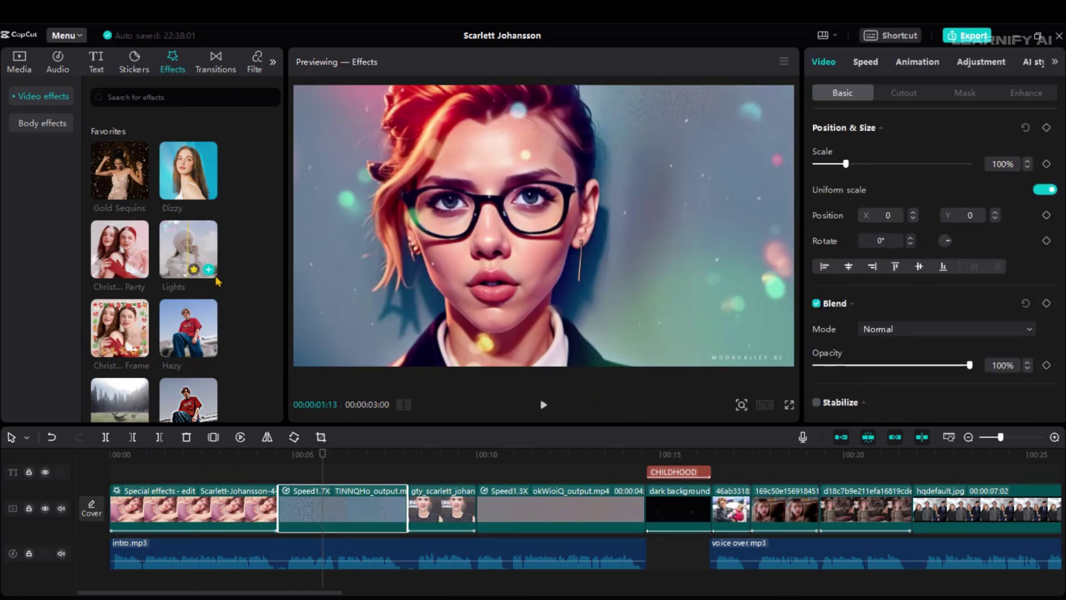
pyautogui.moveTo(189, 252); pyautogui.dragTo(329, 499)
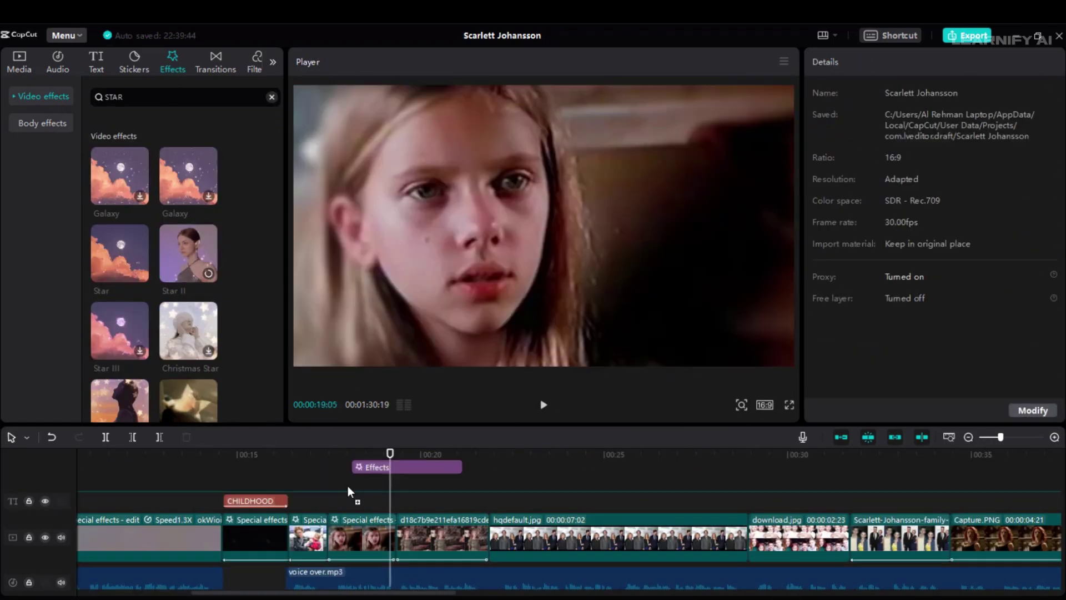
pyautogui.moveTo(350, 492); pyautogui.dragTo(350, 492)
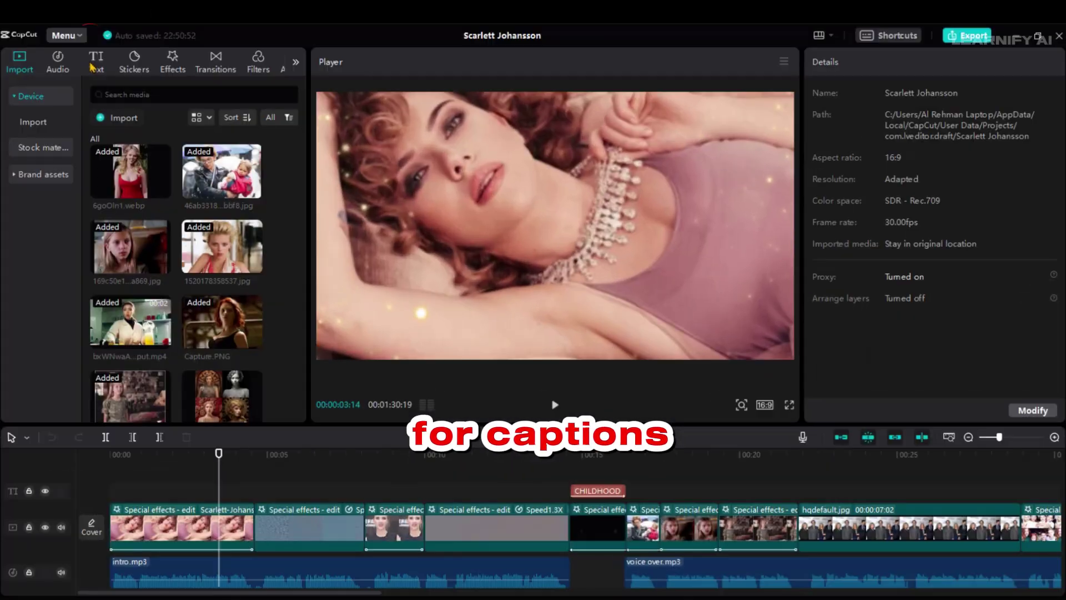
# - Generate auto captions for the video with the language set to English
pyautogui.click(93, 62)
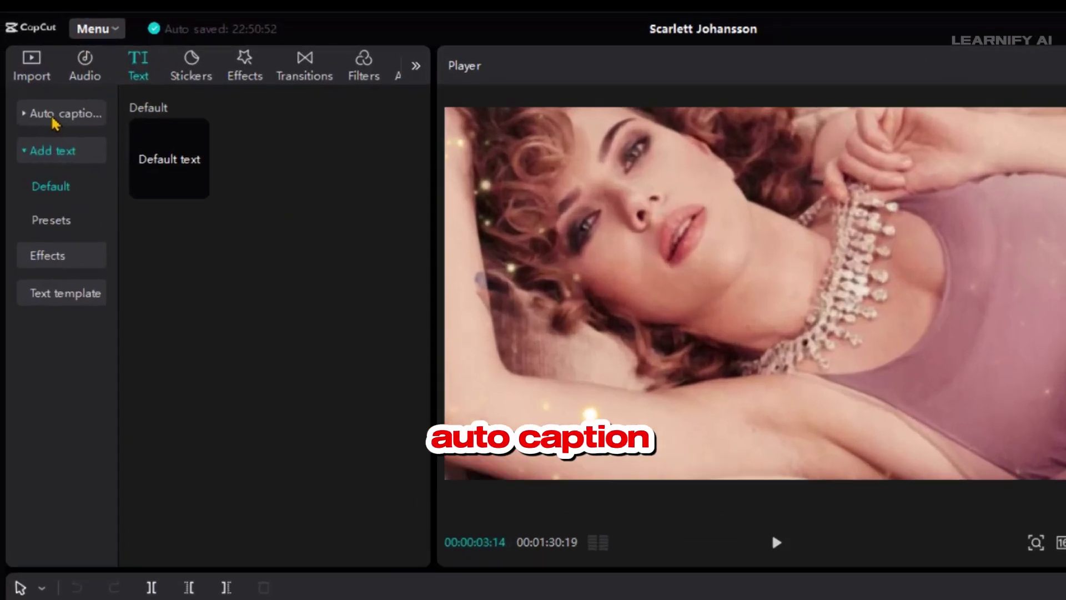
pyautogui.click(36, 98)
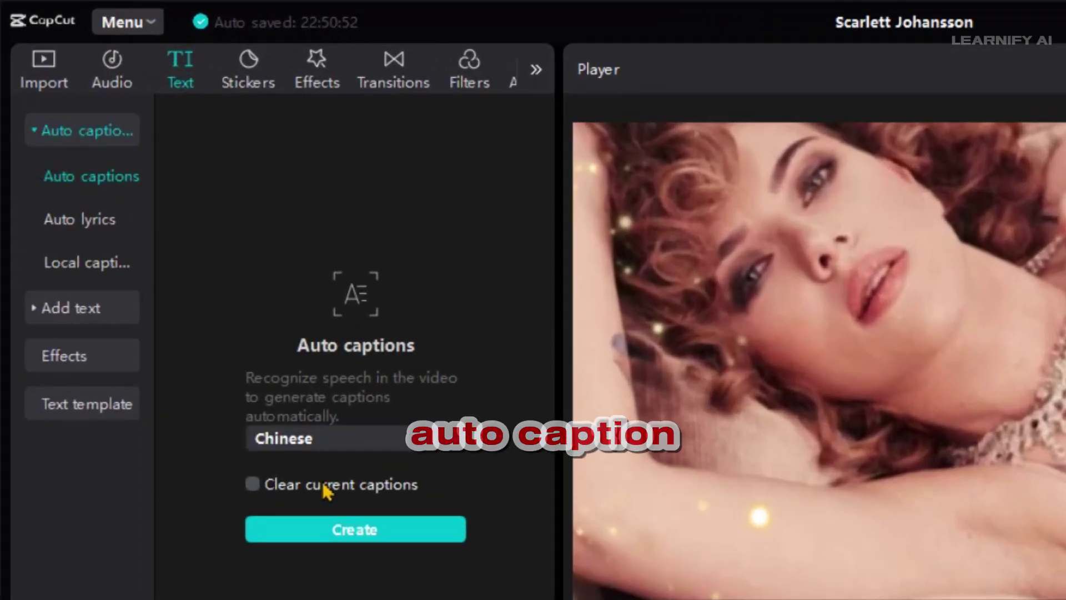
pyautogui.click(393, 443)
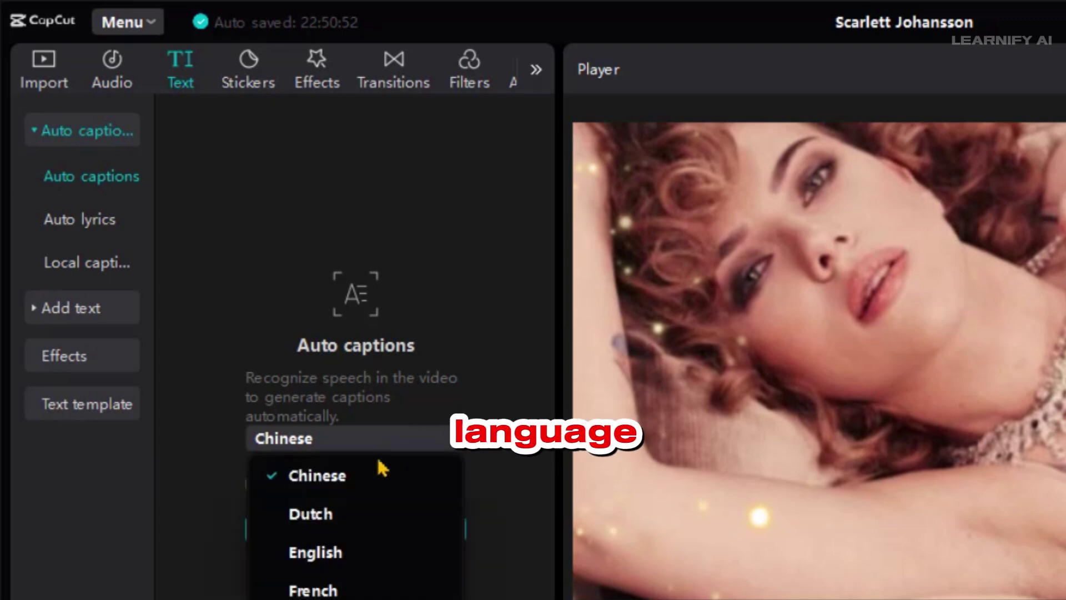
pyautogui.click(355, 554)
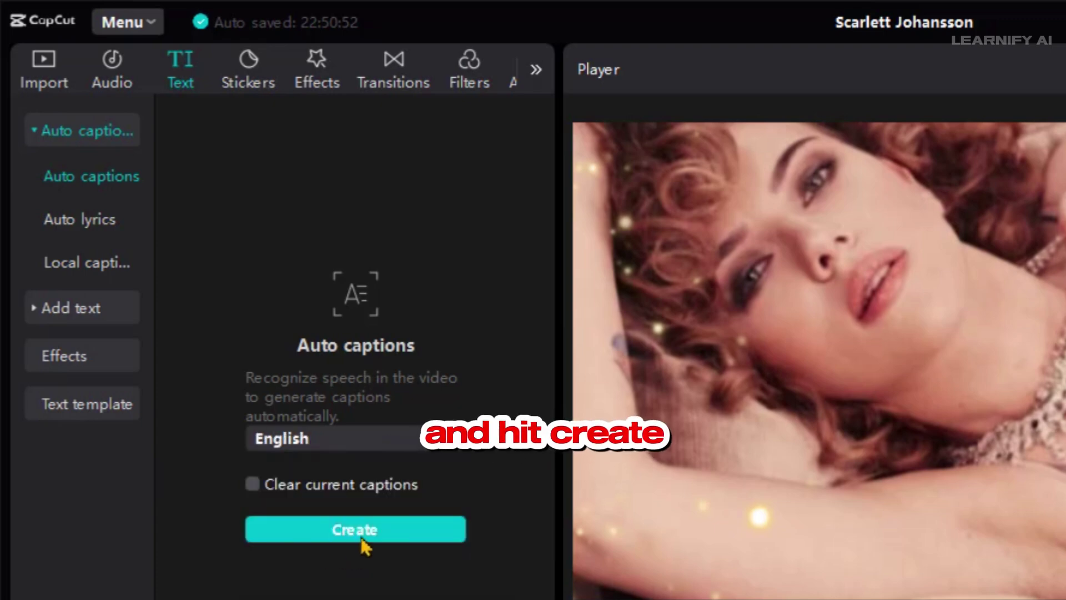
pyautogui.click(360, 537)
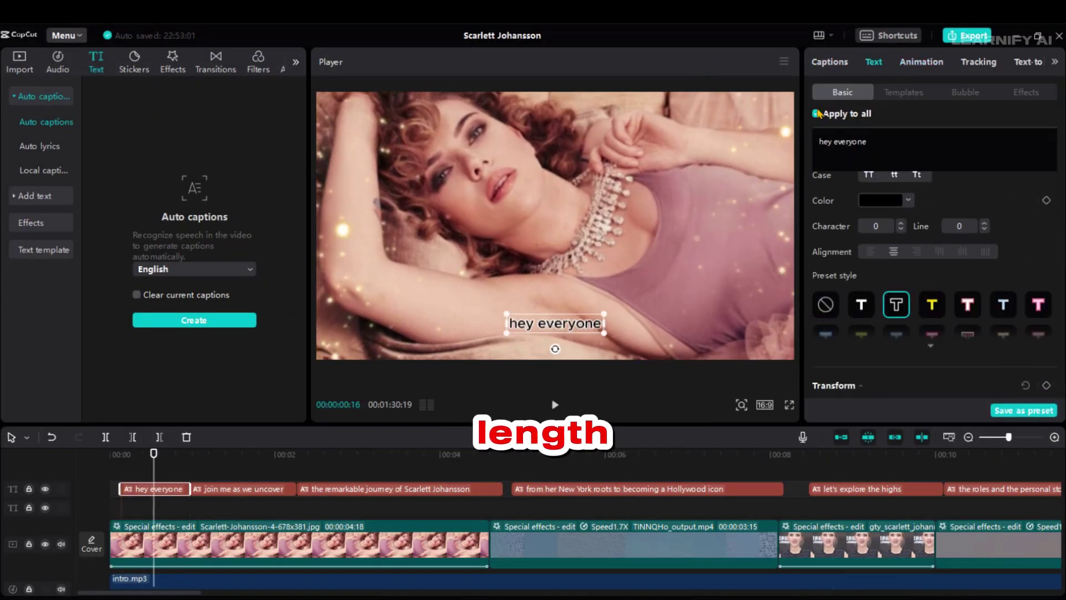
# - Set the text color of all captions to red, FF0000
pyautogui.scroll(3, 866, 167)
pyautogui.scroll(-3, 888, 189)
pyautogui.click(909, 200)
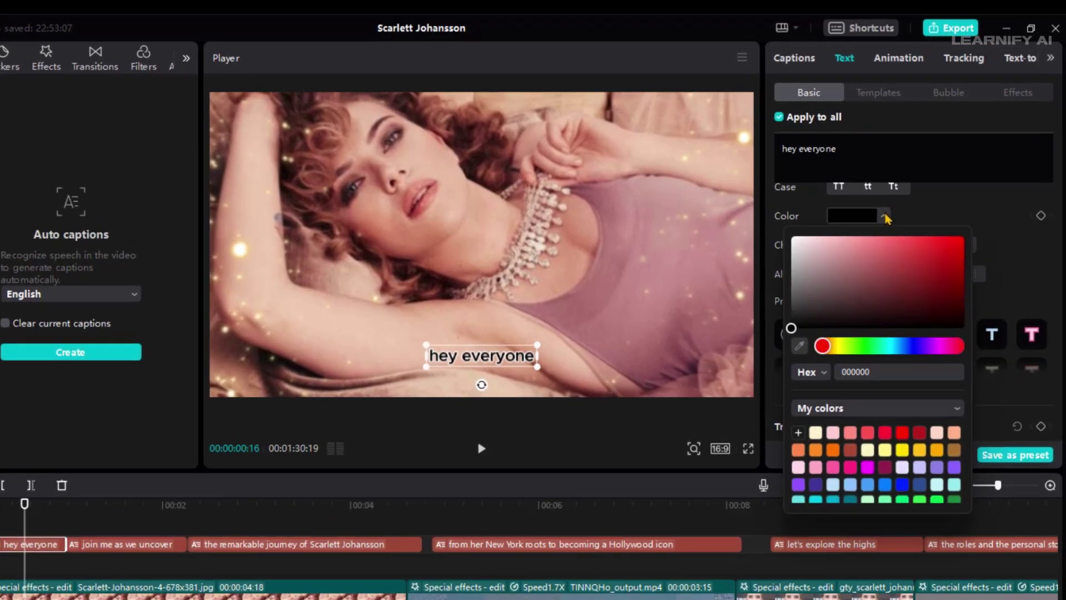
pyautogui.moveTo(917, 275); pyautogui.dragTo(967, 235)
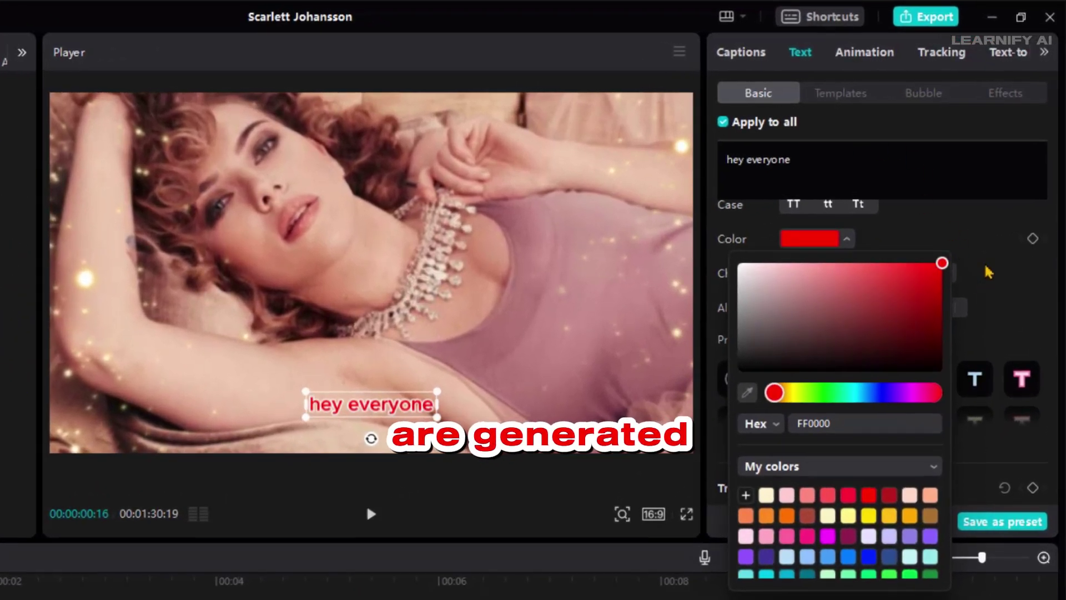
pyautogui.click(989, 273)
# - Set the captions' stroke thickness to 80 and move the captions slightly higher in the frame
pyautogui.scroll(-10, 798, 421)
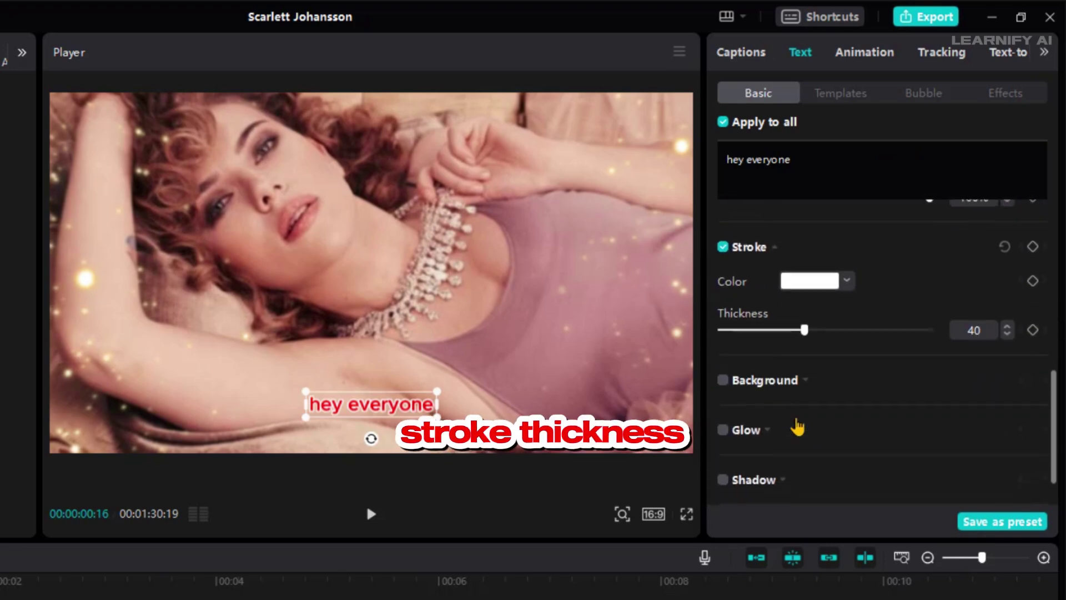
pyautogui.scroll(3, 798, 428)
pyautogui.moveTo(838, 479); pyautogui.dragTo(889, 481)
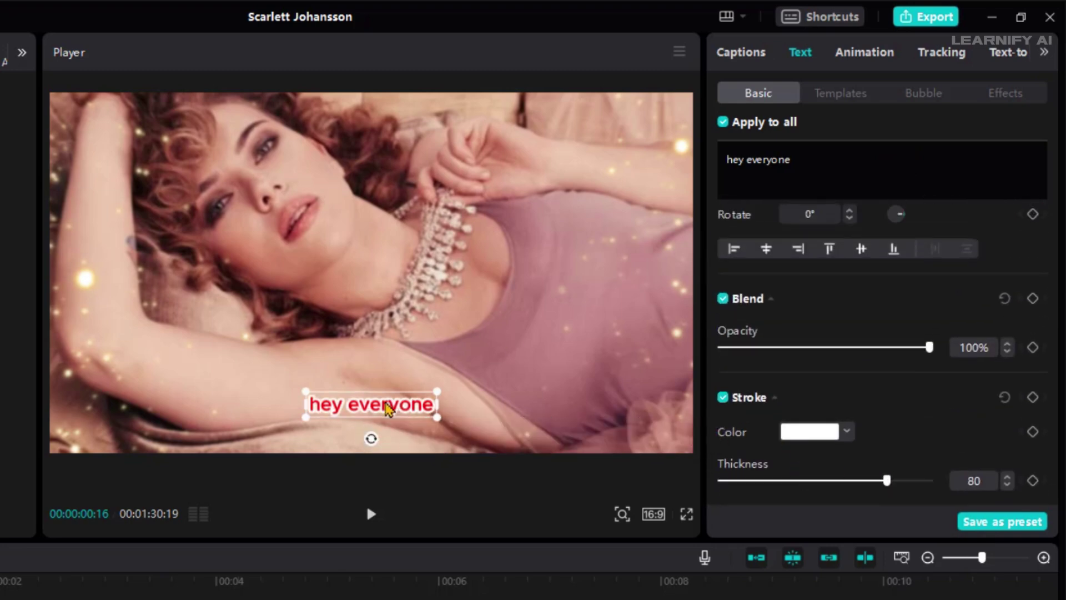
pyautogui.moveTo(387, 408); pyautogui.dragTo(388, 354)
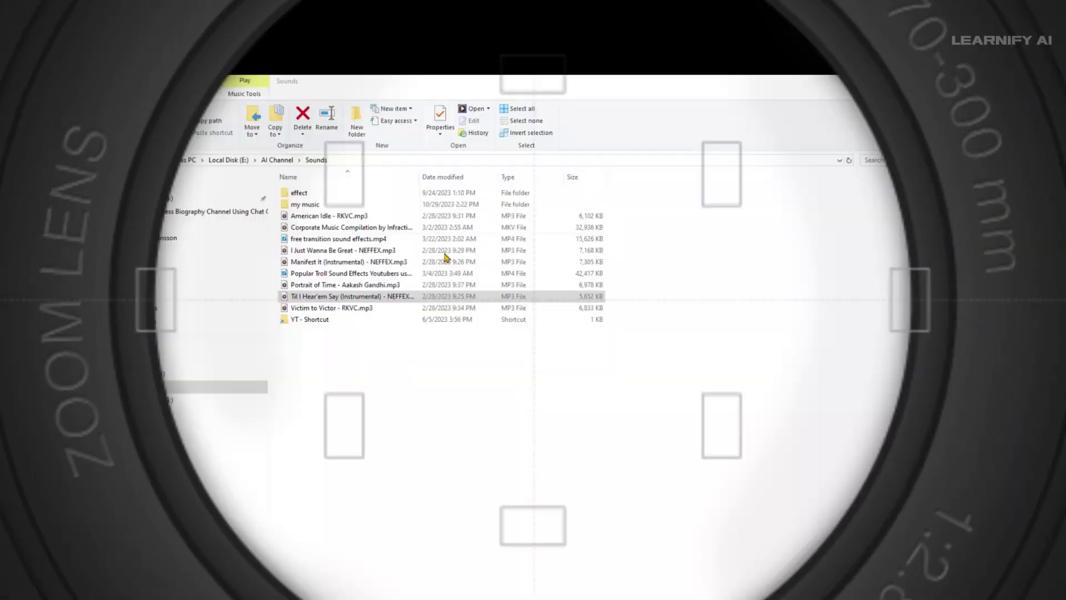
# - Add Til I Hear'em Say (Instrumental) - NEFFEX.mp3 beneath the intro audio, with volume at -24.5 dB and a 0.7 s fade-out
pyautogui.moveTo(361, 300); pyautogui.dragTo(189, 584)
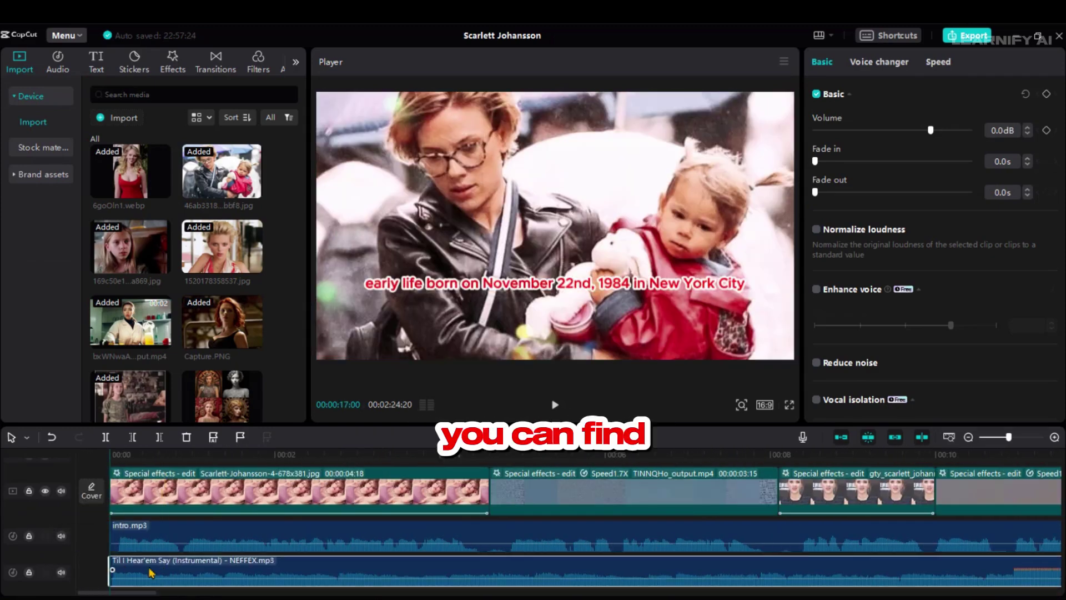
pyautogui.moveTo(931, 130); pyautogui.dragTo(887, 133)
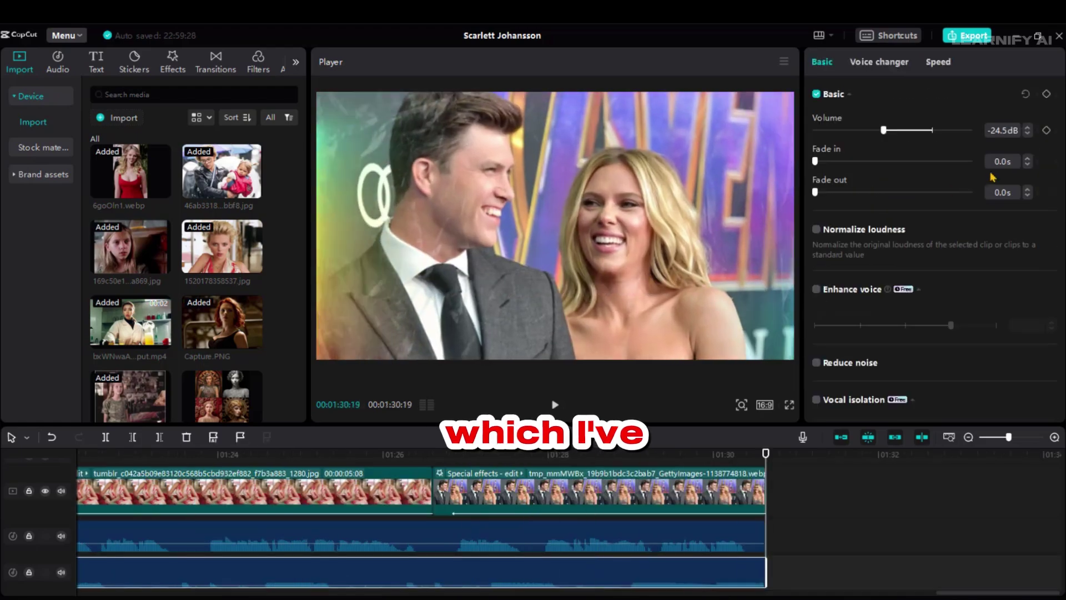
pyautogui.click(1027, 190)
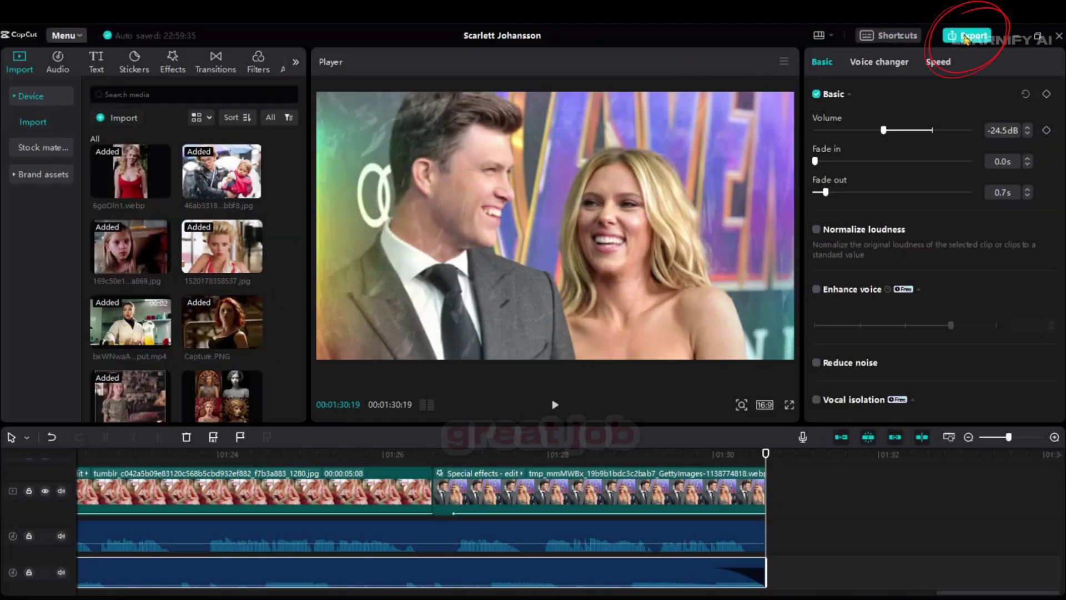
# - Export the video as Scarlett Johansson in 1080P mp4 with Higher bit rate, H.264 codec and 30fps
pyautogui.click(966, 36)
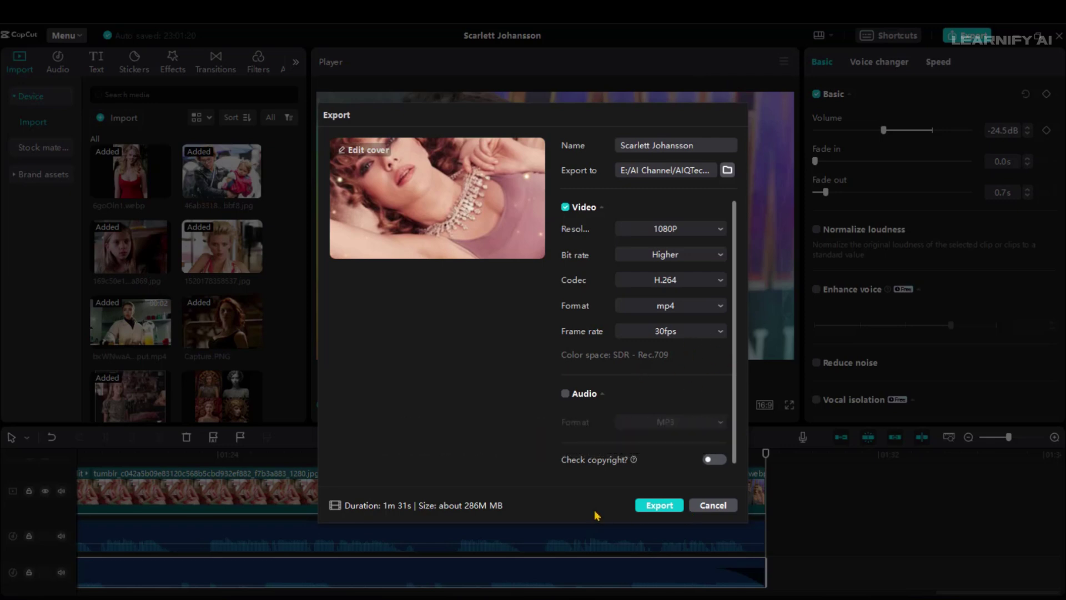
pyautogui.click(659, 505)
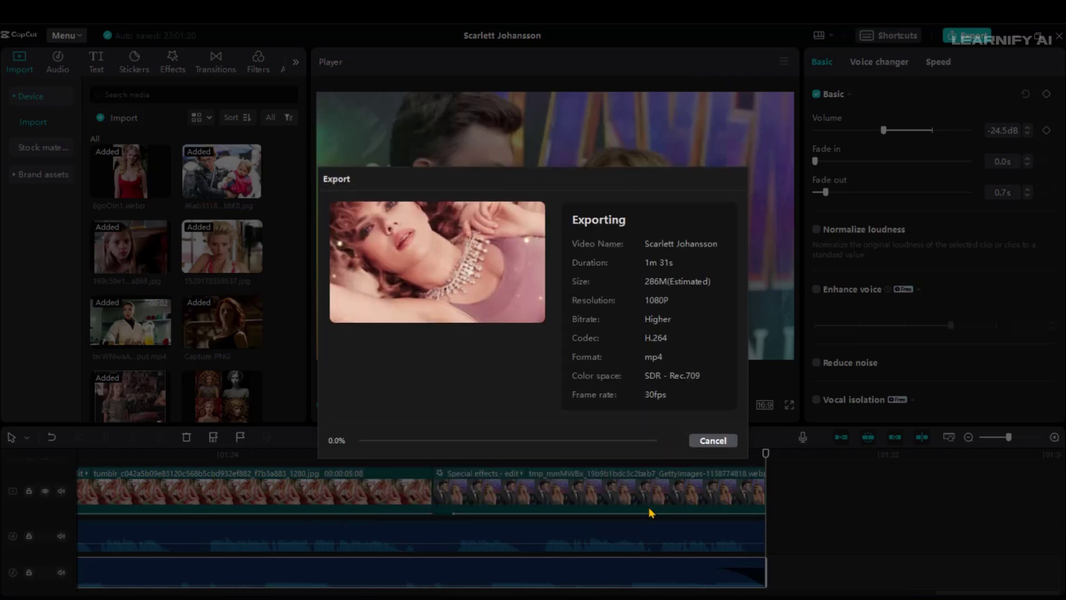